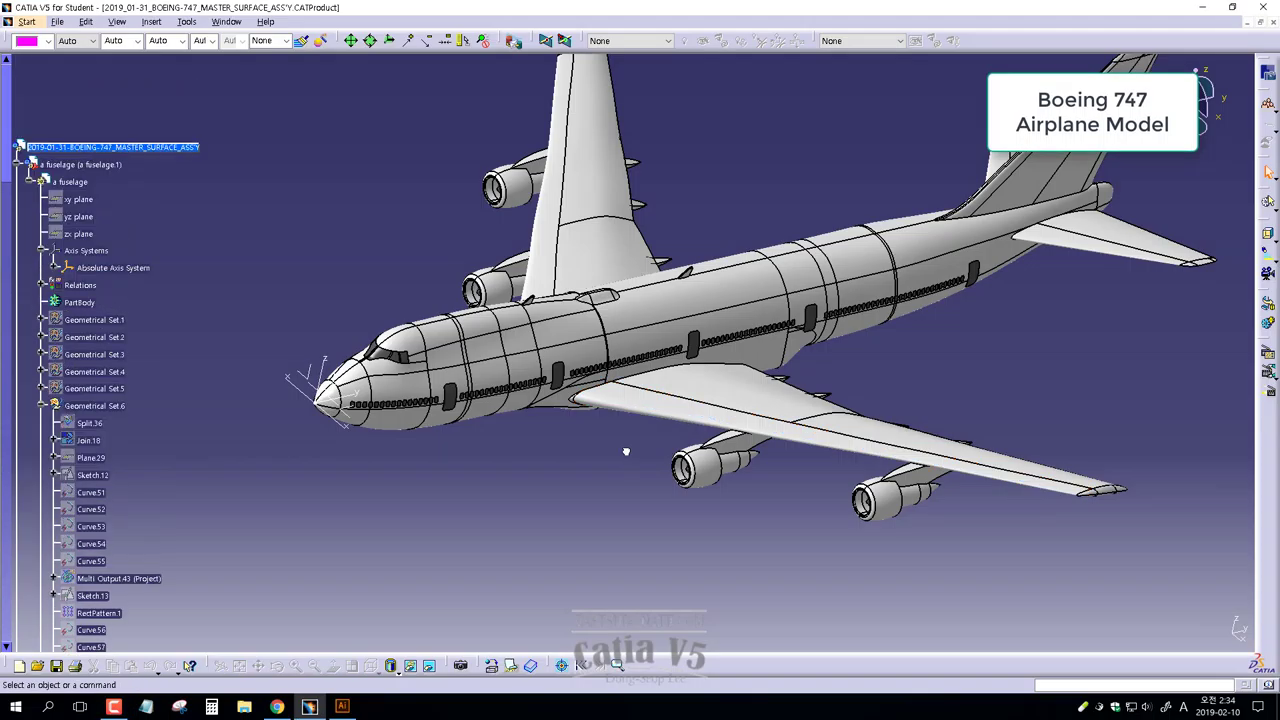
Zoom in on the 747 and switch to the standard Left View
mouse_move(623, 528)
middle_down()
mouse_move(632, 432)
mouse_move(668, 452)
mouse_move(362, 631)
middle_up()
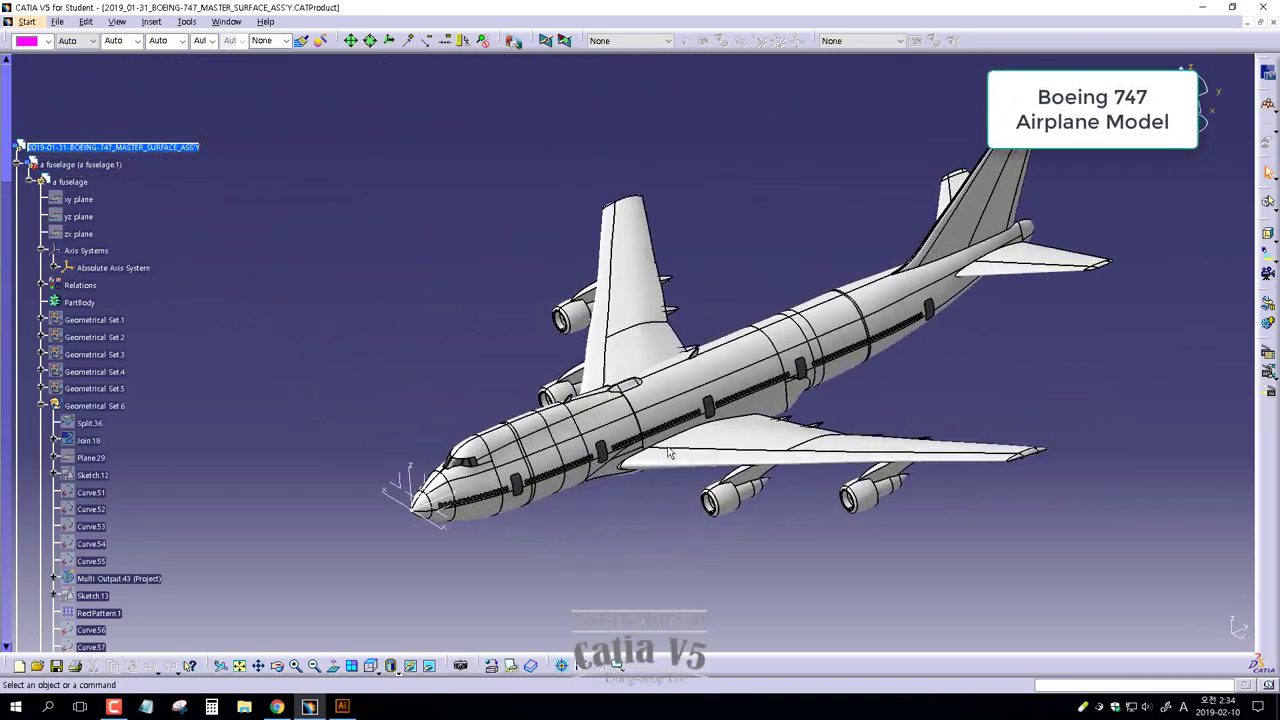
click(386, 664)
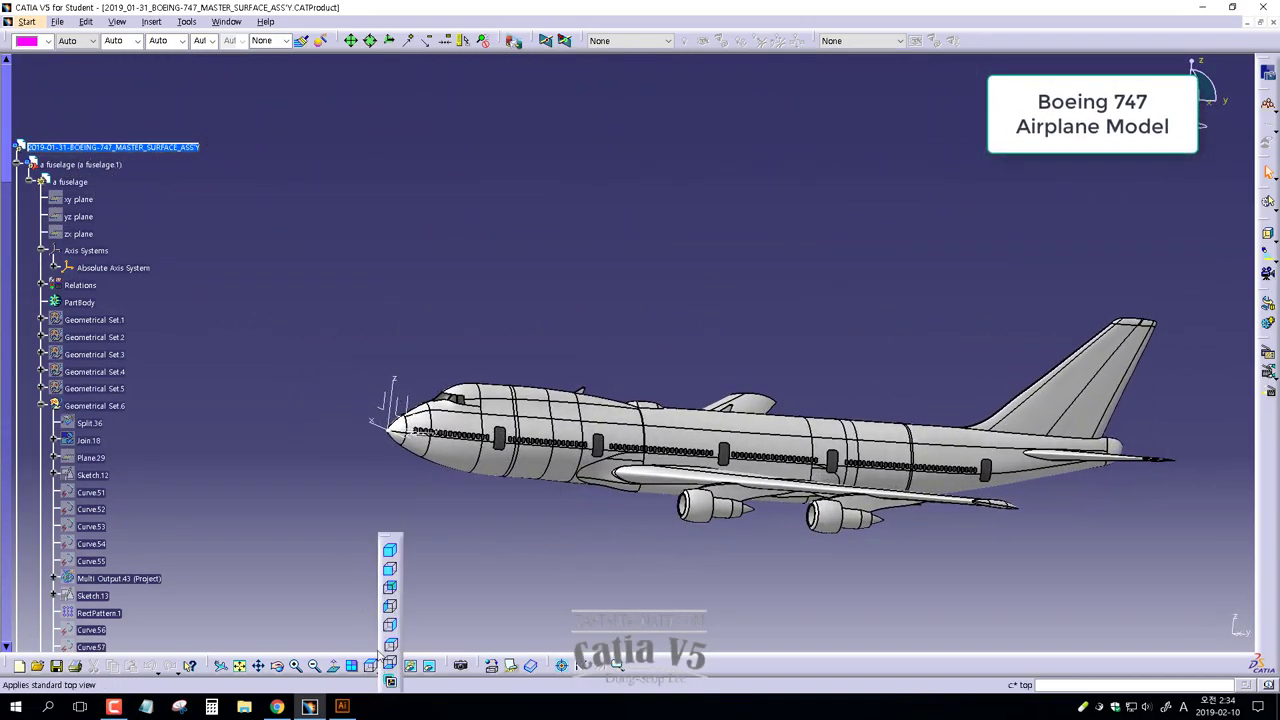
click(391, 585)
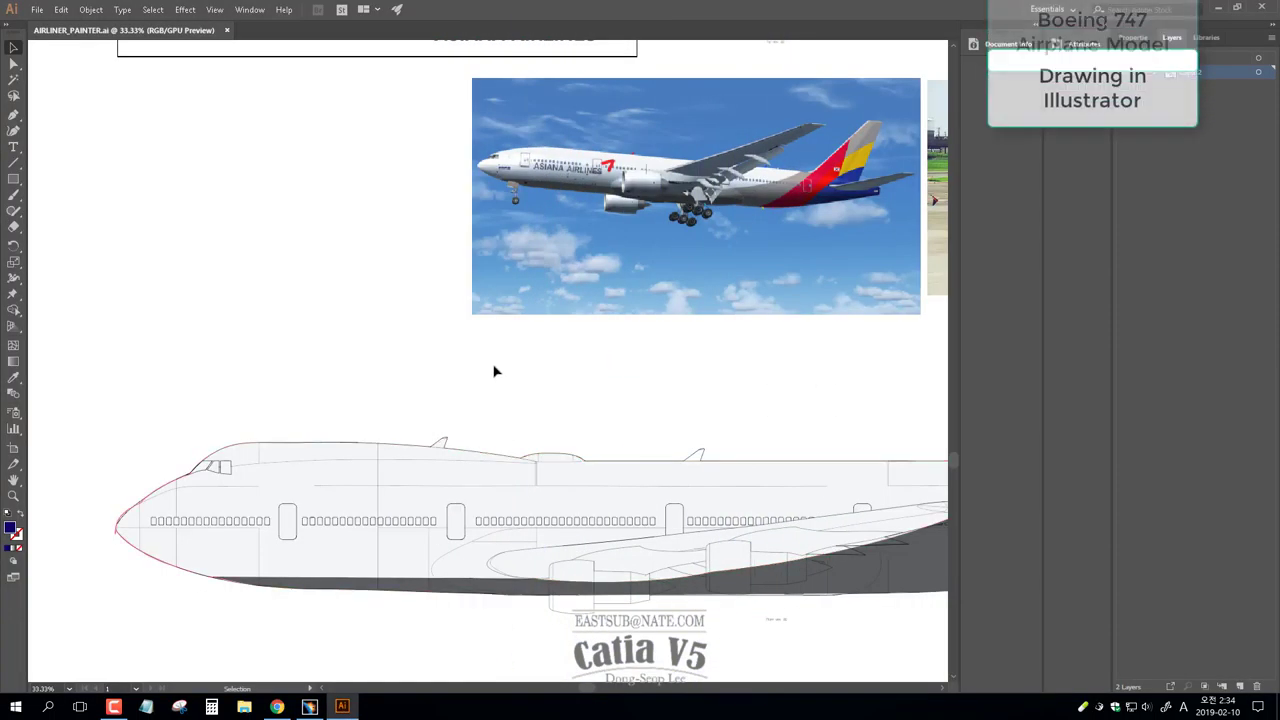
Type 'EASTSUB AIRLINES' on the airliner drawing and scale it up large
click(13, 147)
click(288, 356)
ctrl+drag(251, 338, 338, 384)
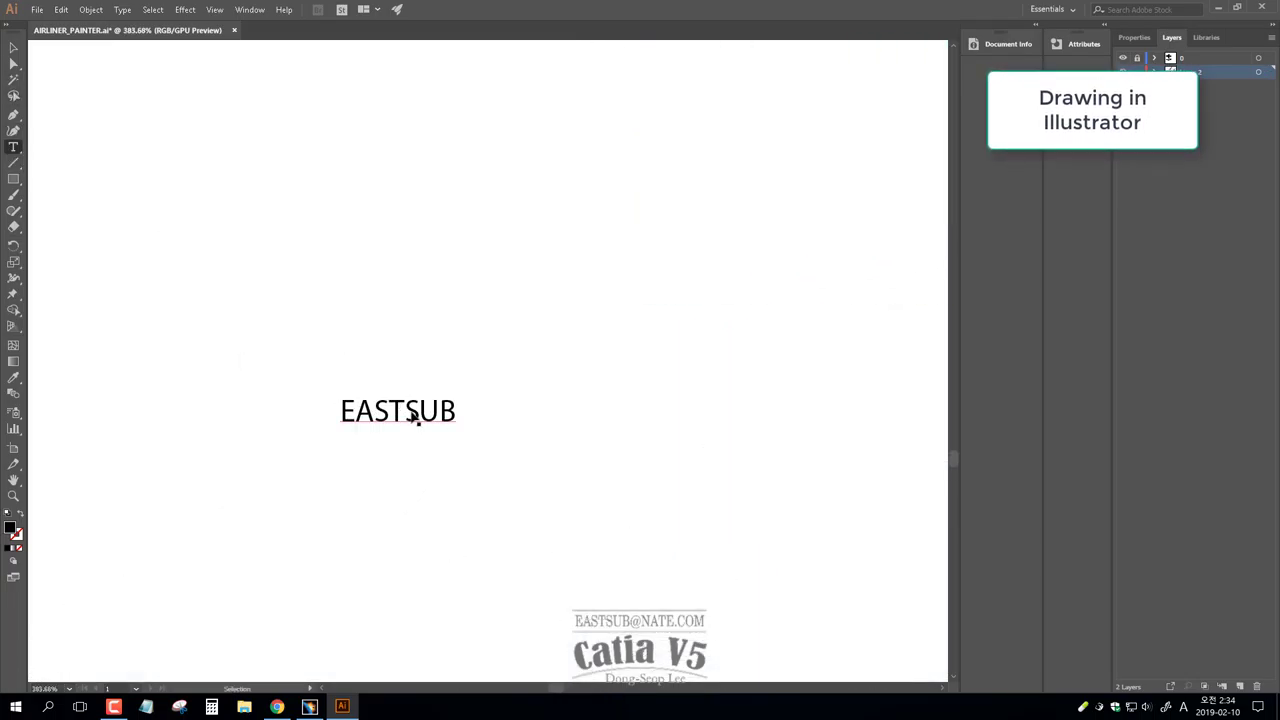
mouse_move(457, 432)
mouse_down()
mouse_move(705, 560)
mouse_move(505, 271)
mouse_up()
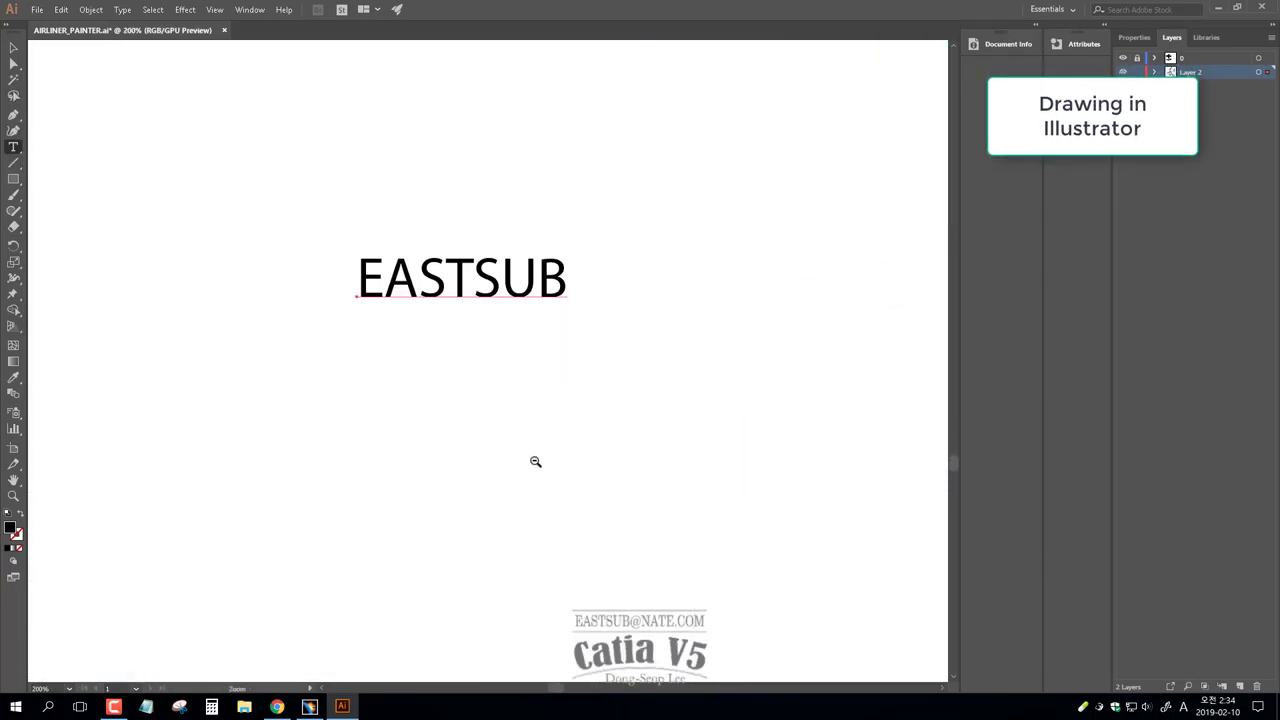
drag(479, 341, 860, 430)
mouse_move(629, 466)
ctrl+mouse_down()
mouse_move(461, 364)
mouse_move(520, 380)
ctrl+mouse_up()
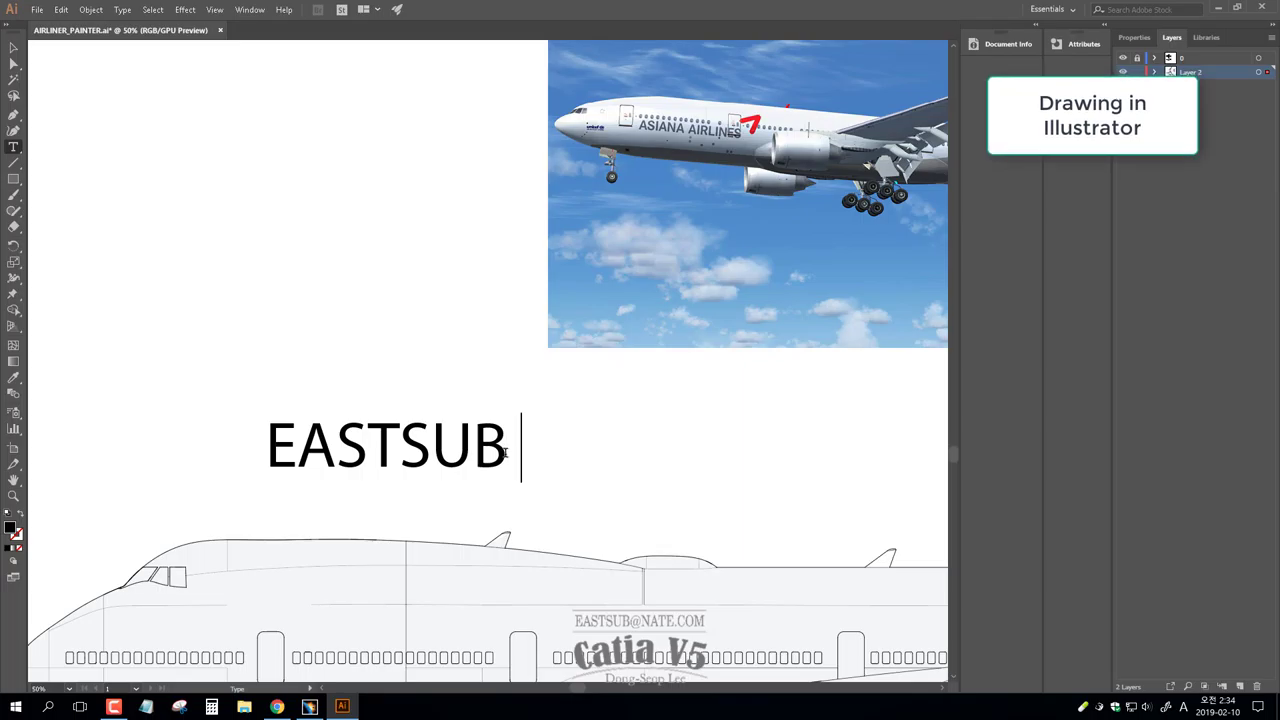
text(AIRLINES)
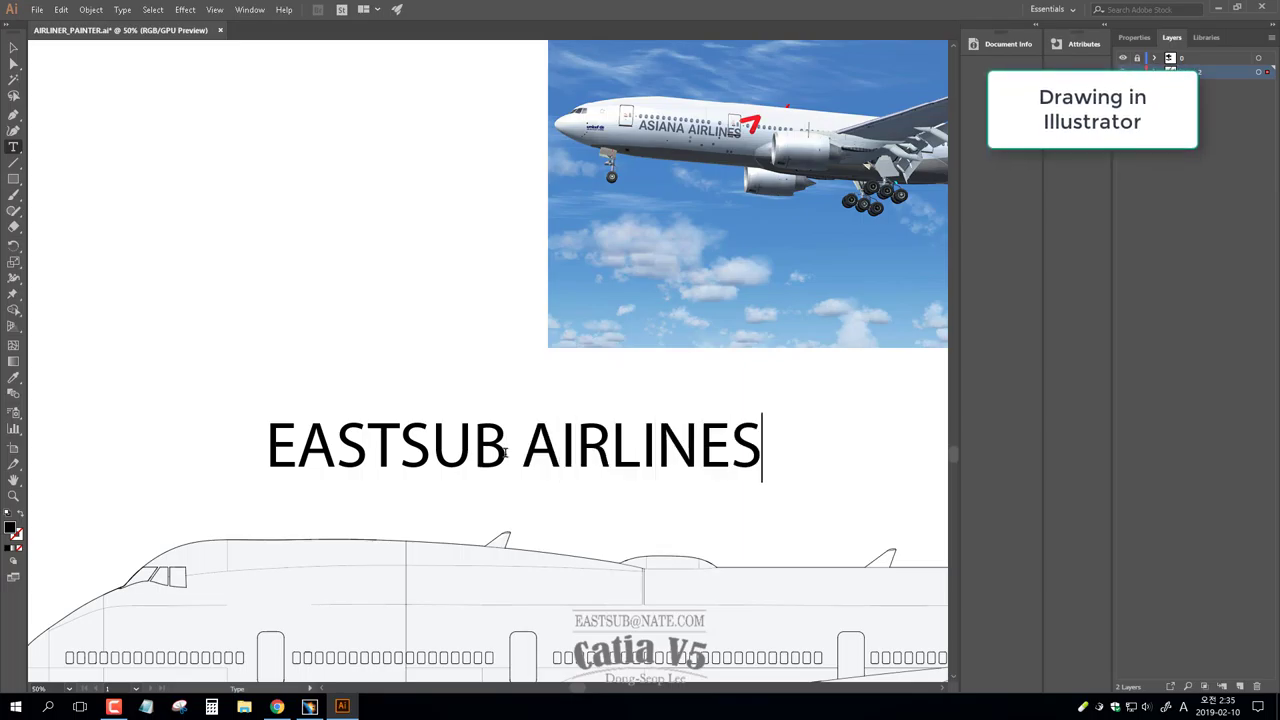
key(Escape)
Select the EASTSUB AIRLINES text and move it down toward the fuselage outline
click(403, 486)
mouse_move(403, 486)
ctrl+mouse_down()
mouse_move(331, 485)
mouse_move(327, 562)
ctrl+mouse_up()
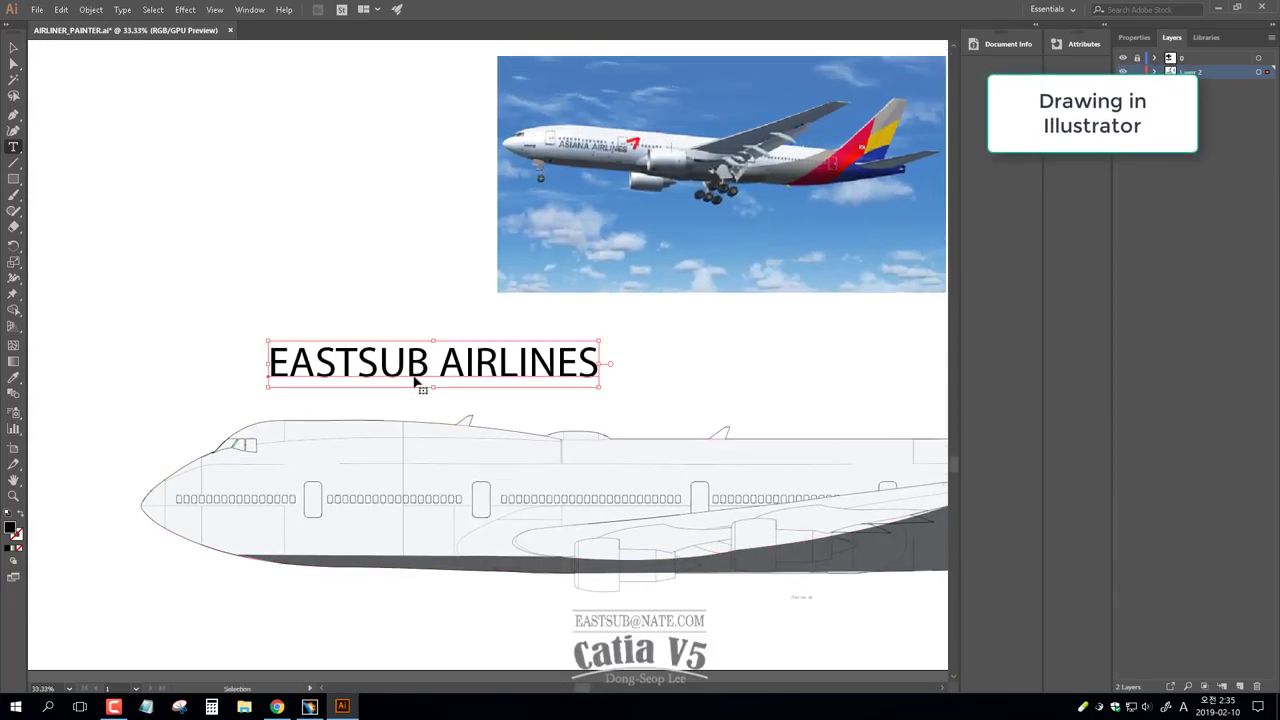
drag(420, 380, 423, 477)
Set all the EASTSUB AIRLINES text in the Franklin Gothic Demi Cond font
key(ctrl+a)
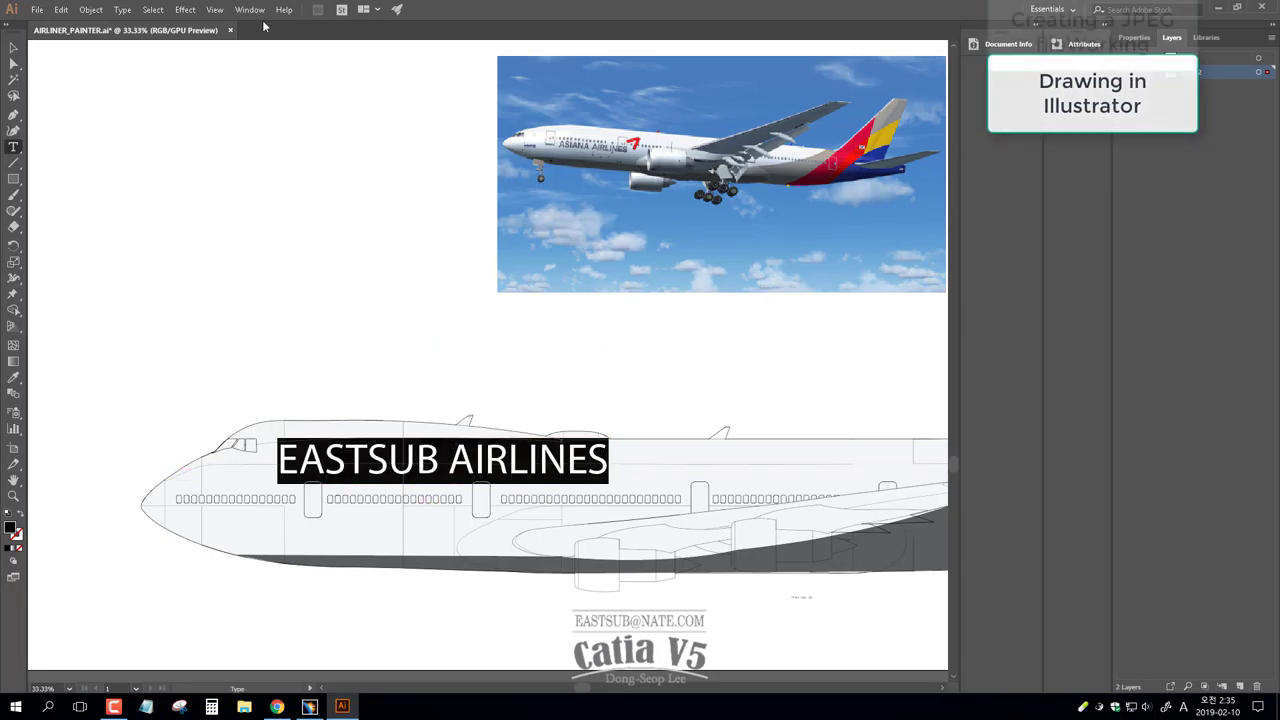
click(1134, 37)
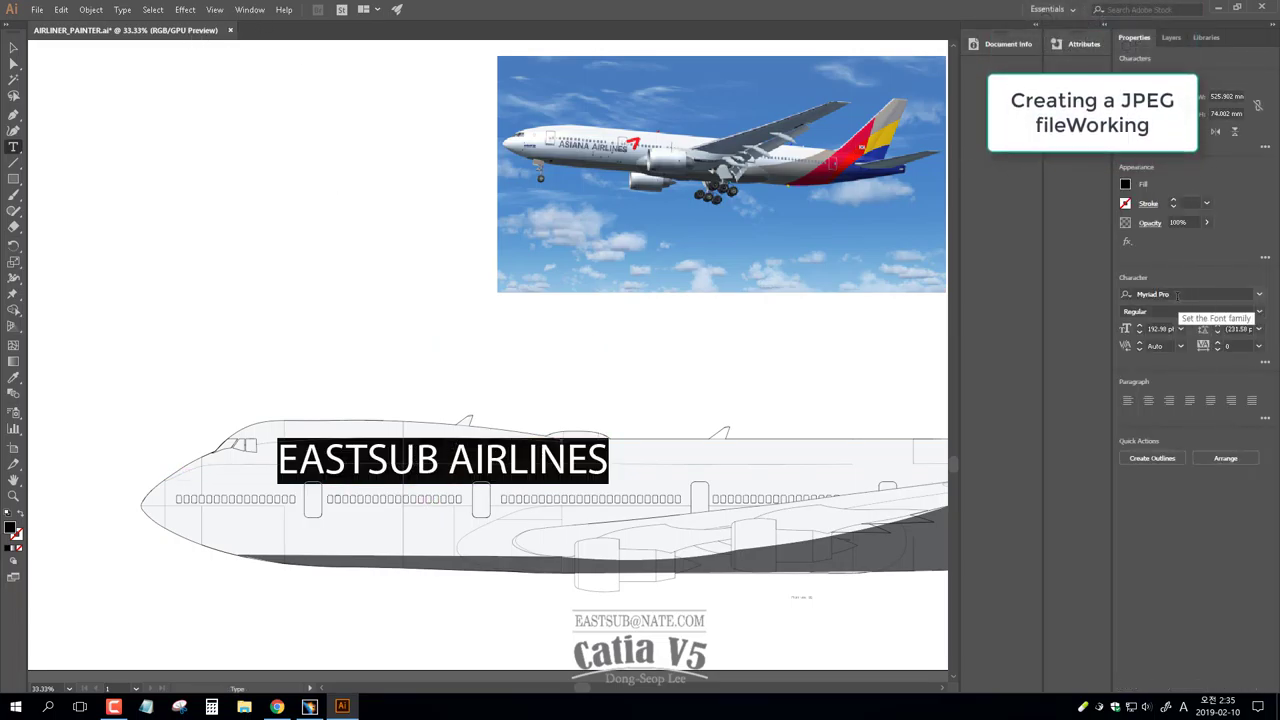
click(113, 707)
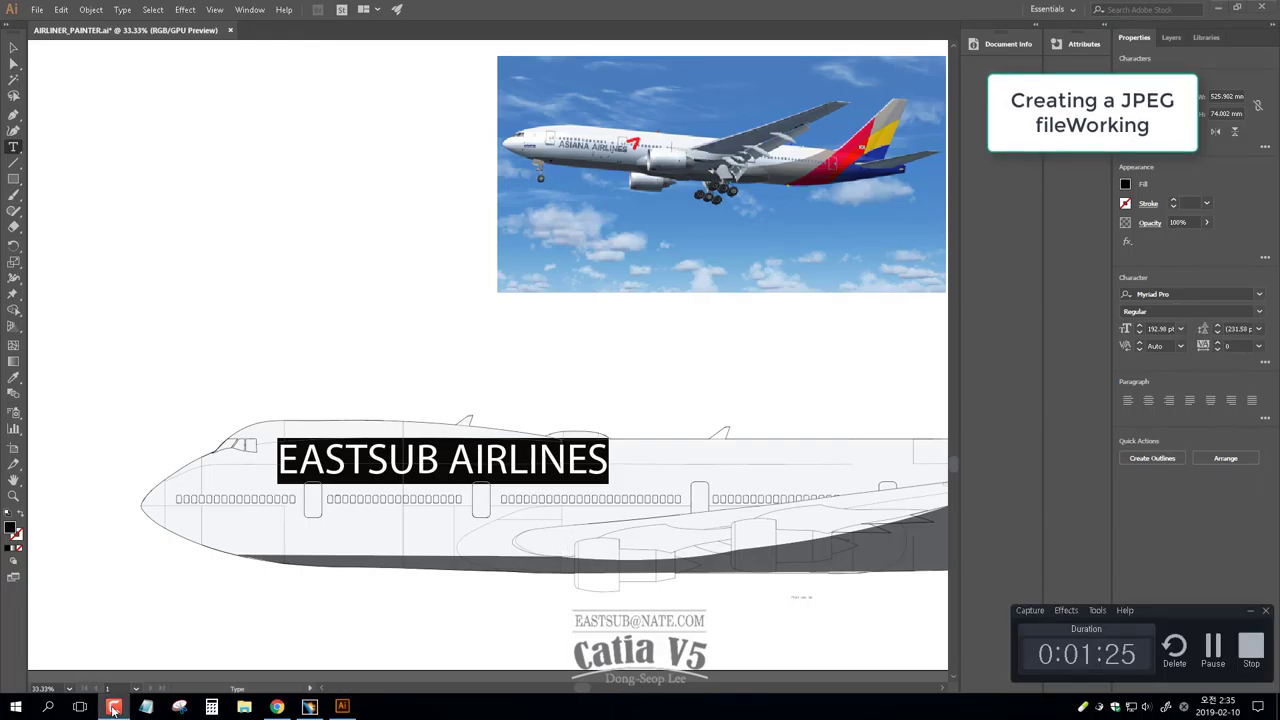
click(113, 707)
click(1259, 300)
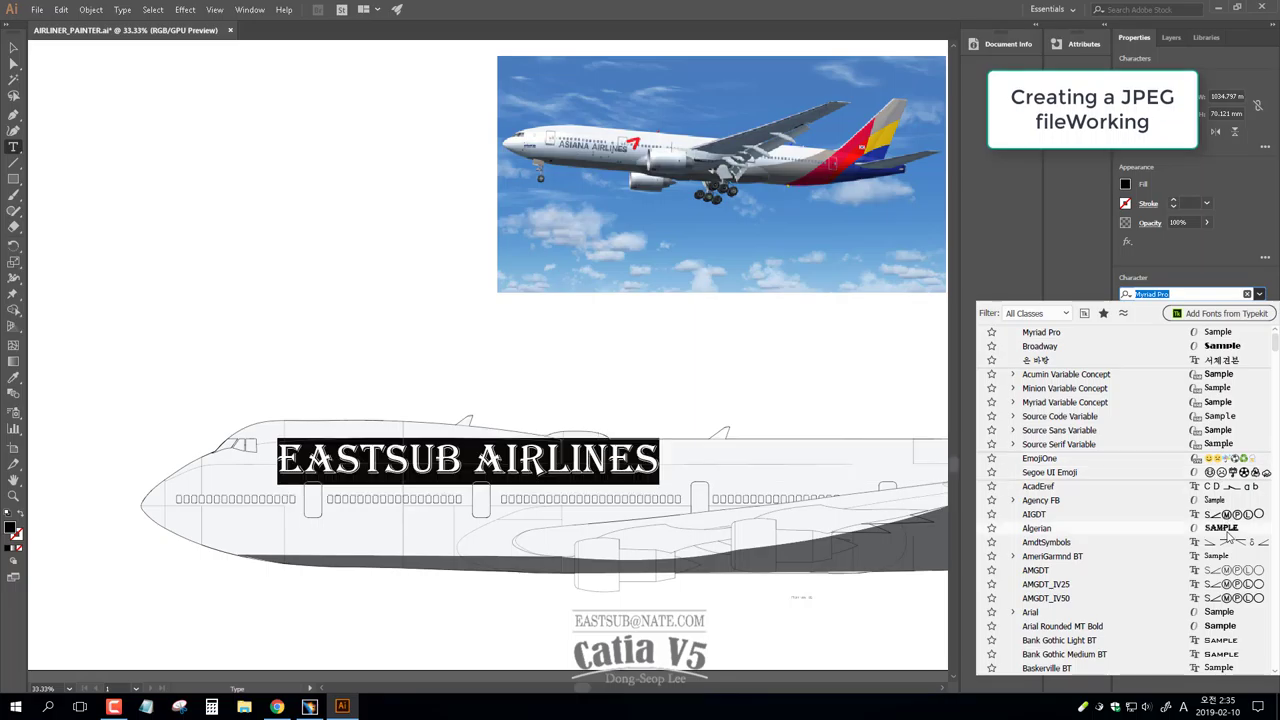
scroll(1213, 388, down, 5)
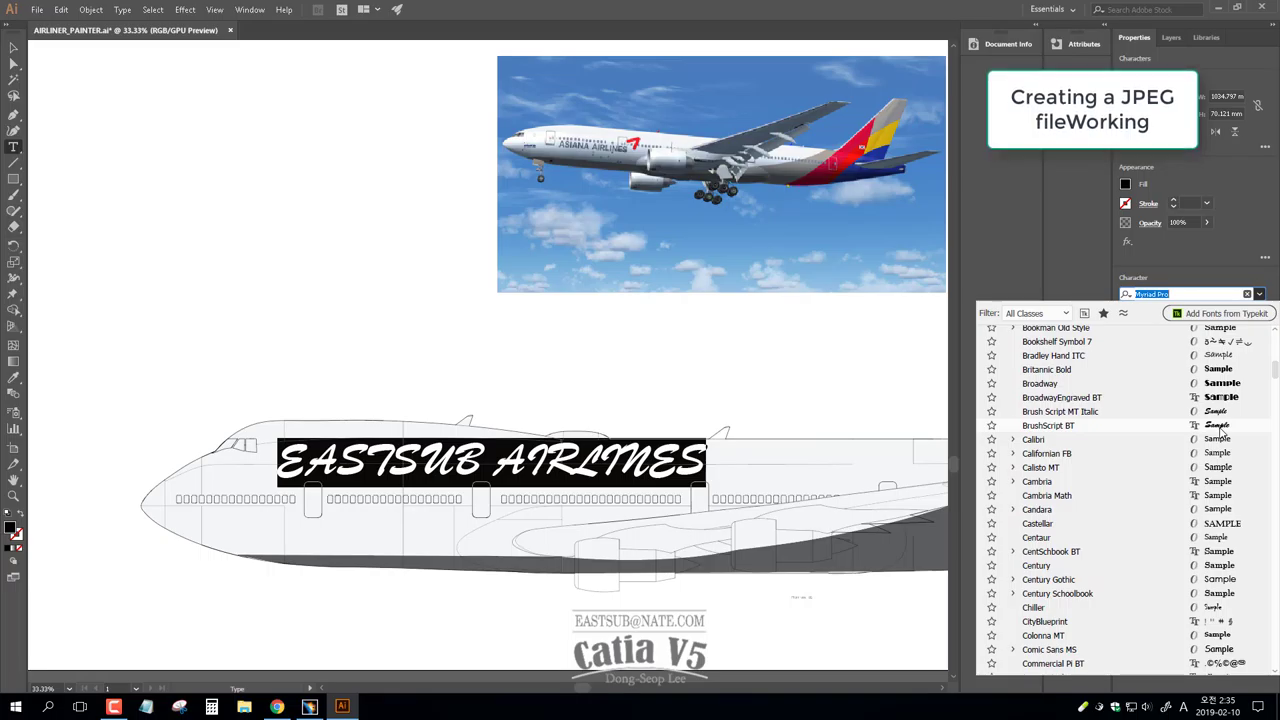
scroll(1225, 425, down, 5)
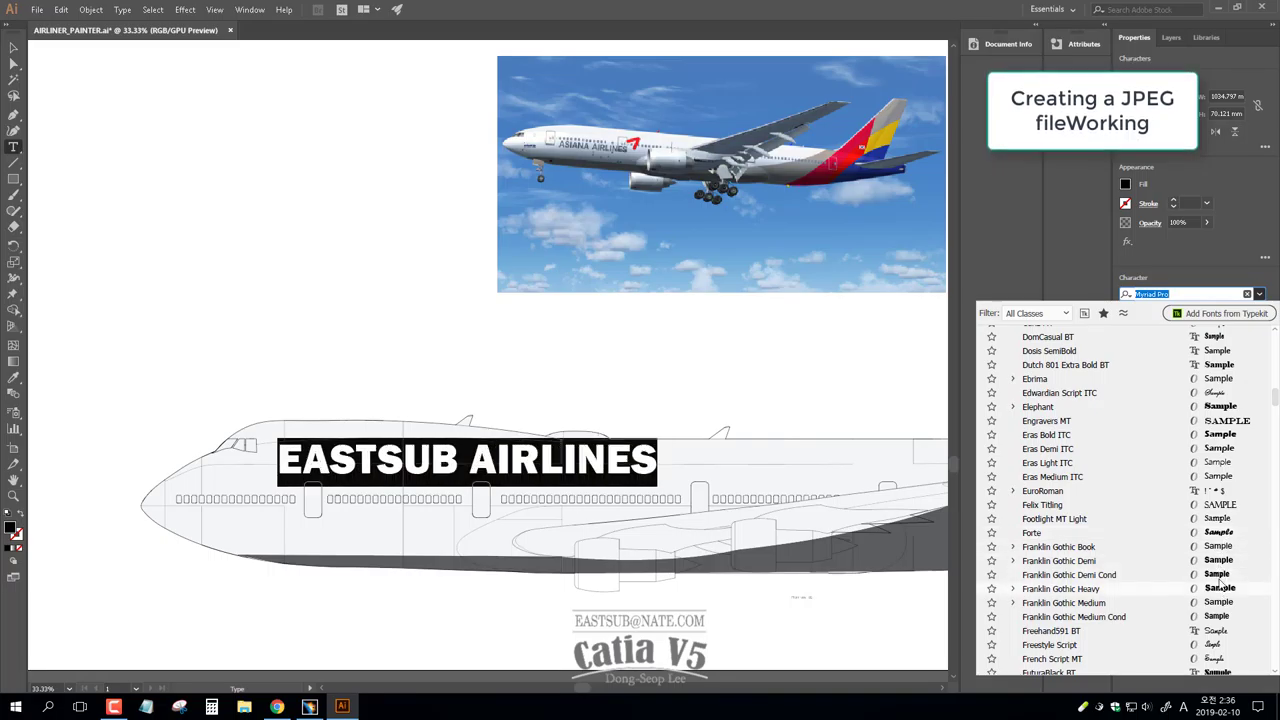
click(1219, 577)
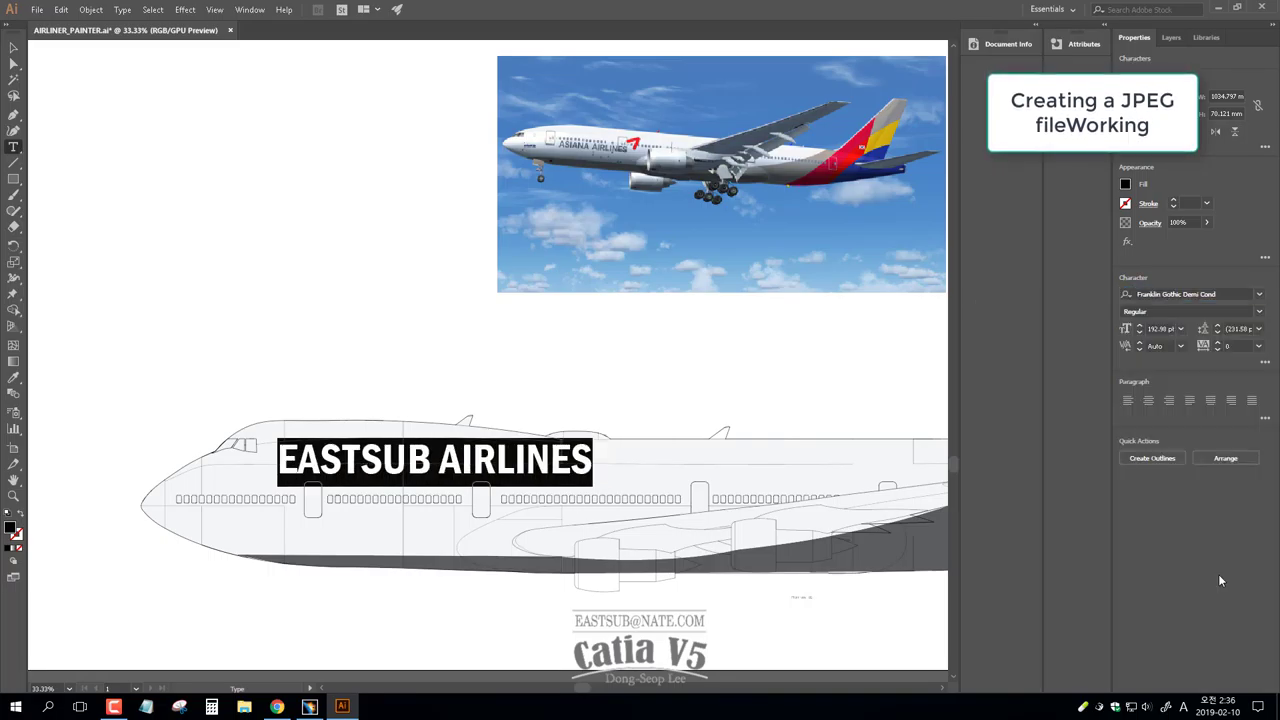
Move the text lower onto the fuselage, view the whole airliner, and reselect the text
ctrl+click(400, 242)
key(ctrl+equal)
ctrl+drag(520, 432, 510, 440)
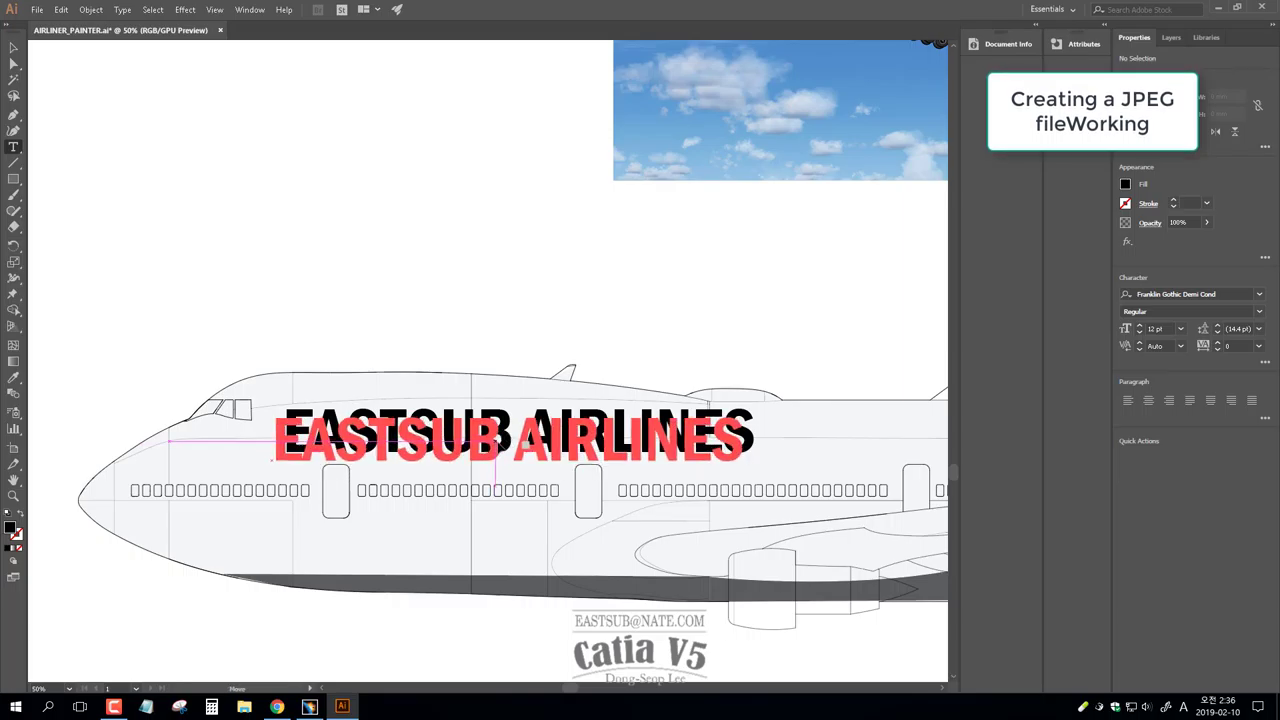
key(ctrl+minus)
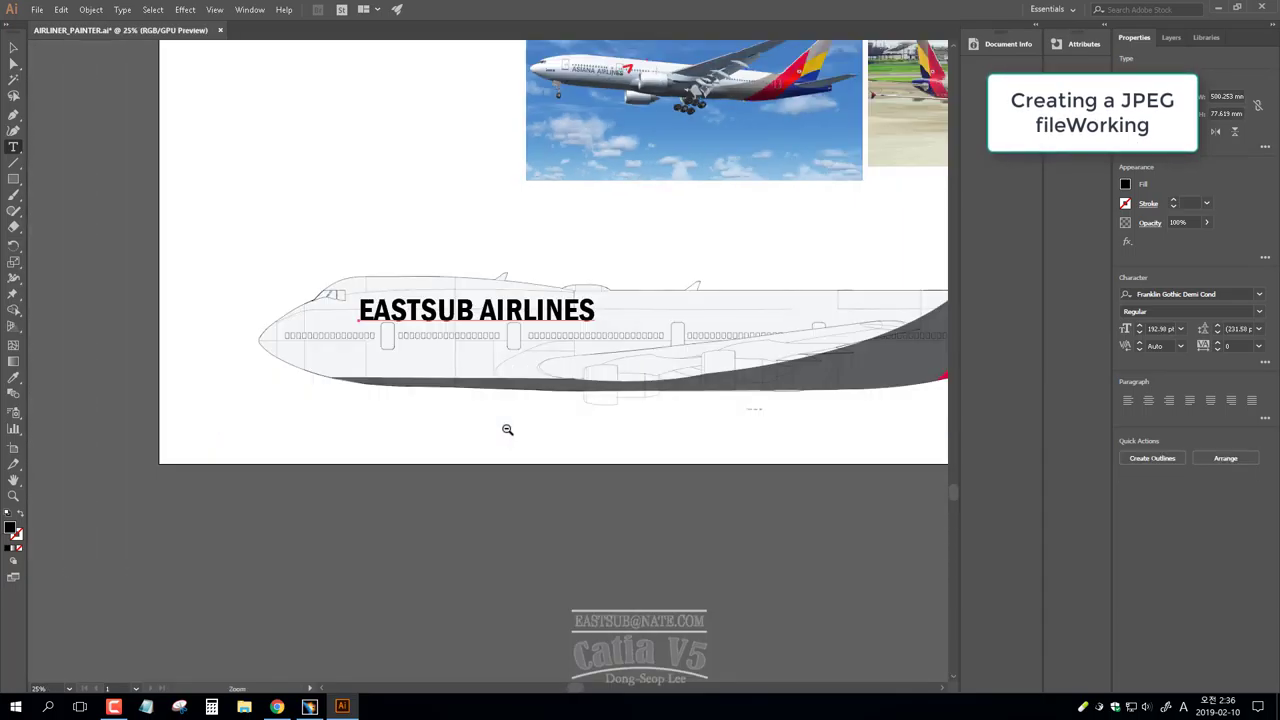
key(ctrl+minus)
mouse_move(489, 440)
mouse_down()
mouse_move(440, 463)
mouse_move(460, 475)
mouse_move(502, 457)
mouse_up()
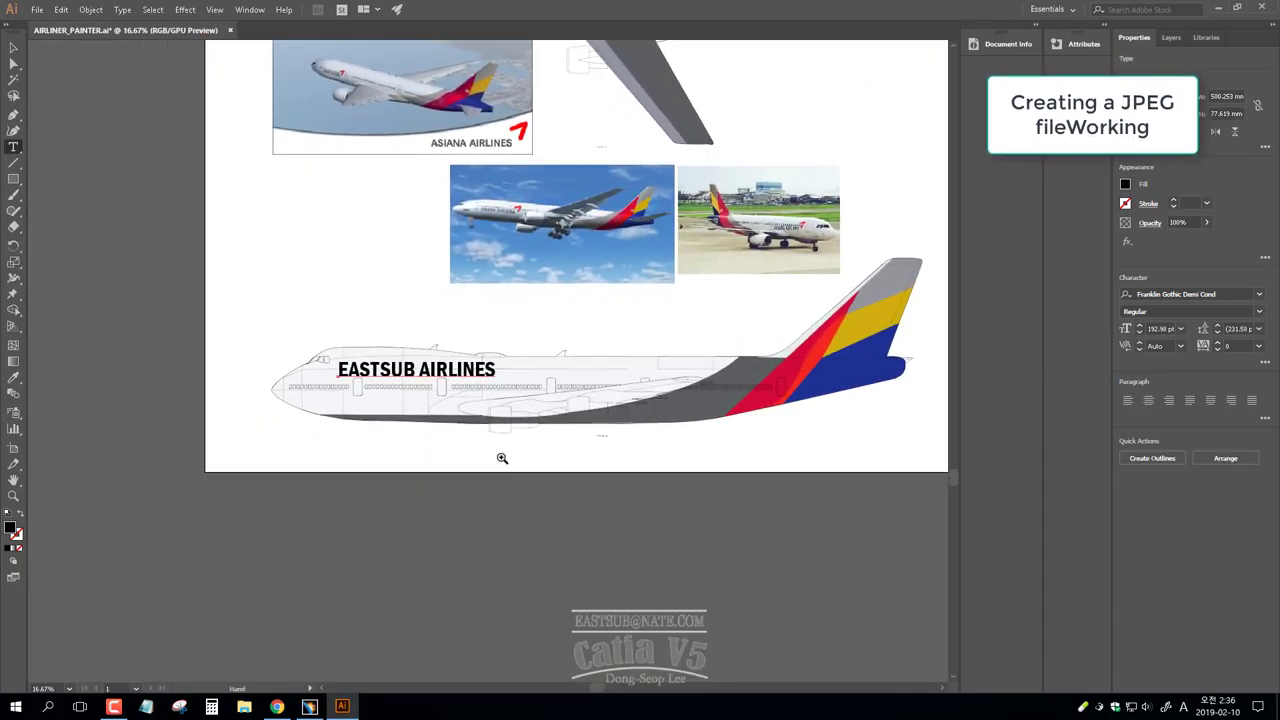
ctrl+click(400, 385)
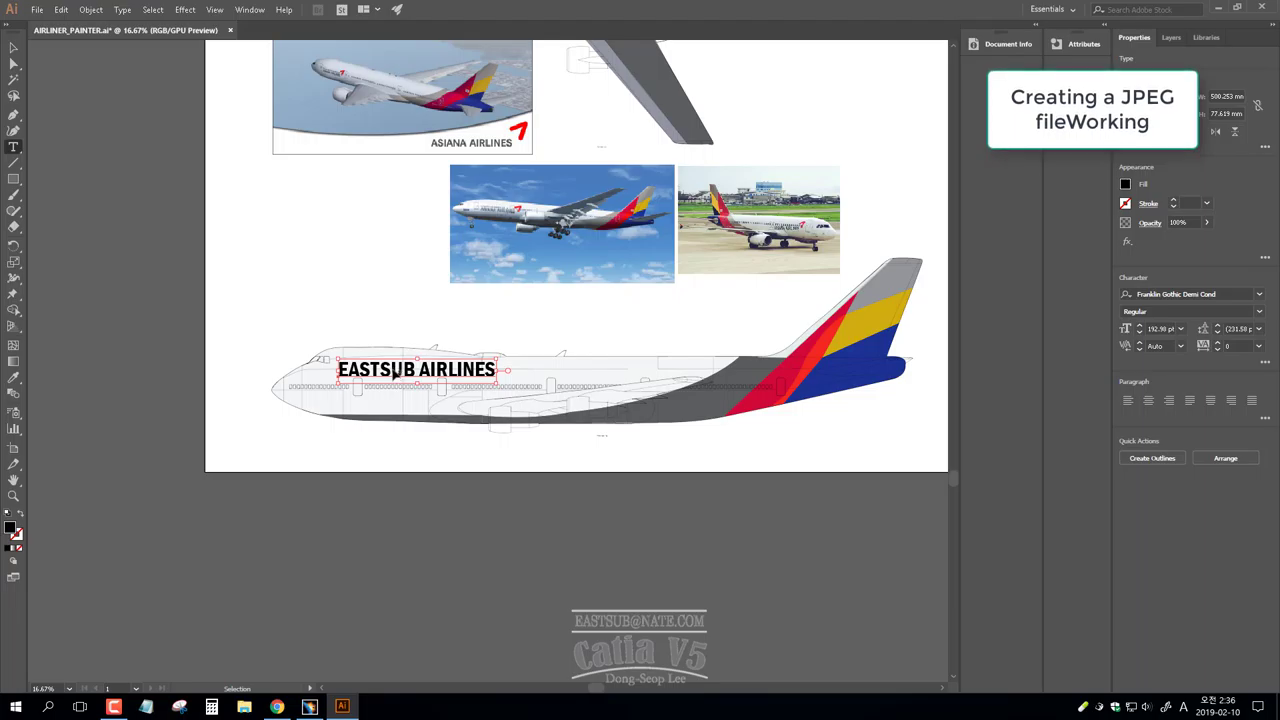
click(37, 10)
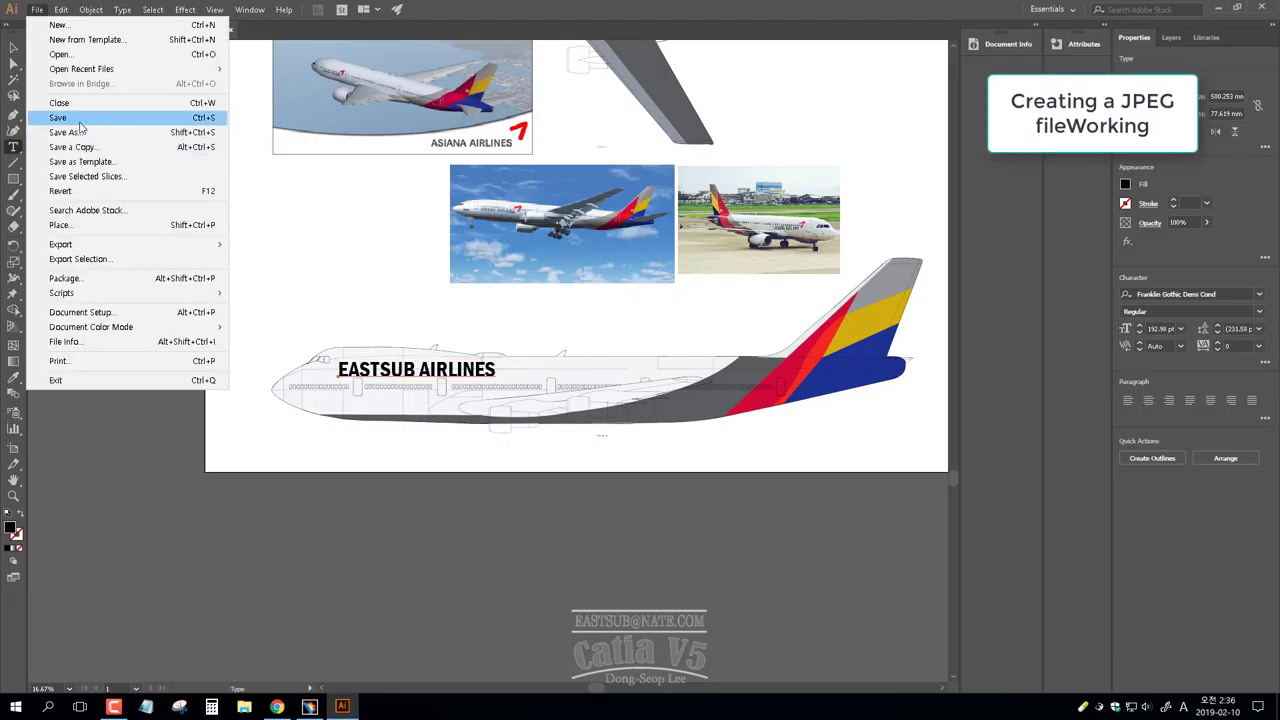
Create a new A4 document and paste the EASTSUB AIRLINES text into it
click(428, 244)
key(ctrl+n)
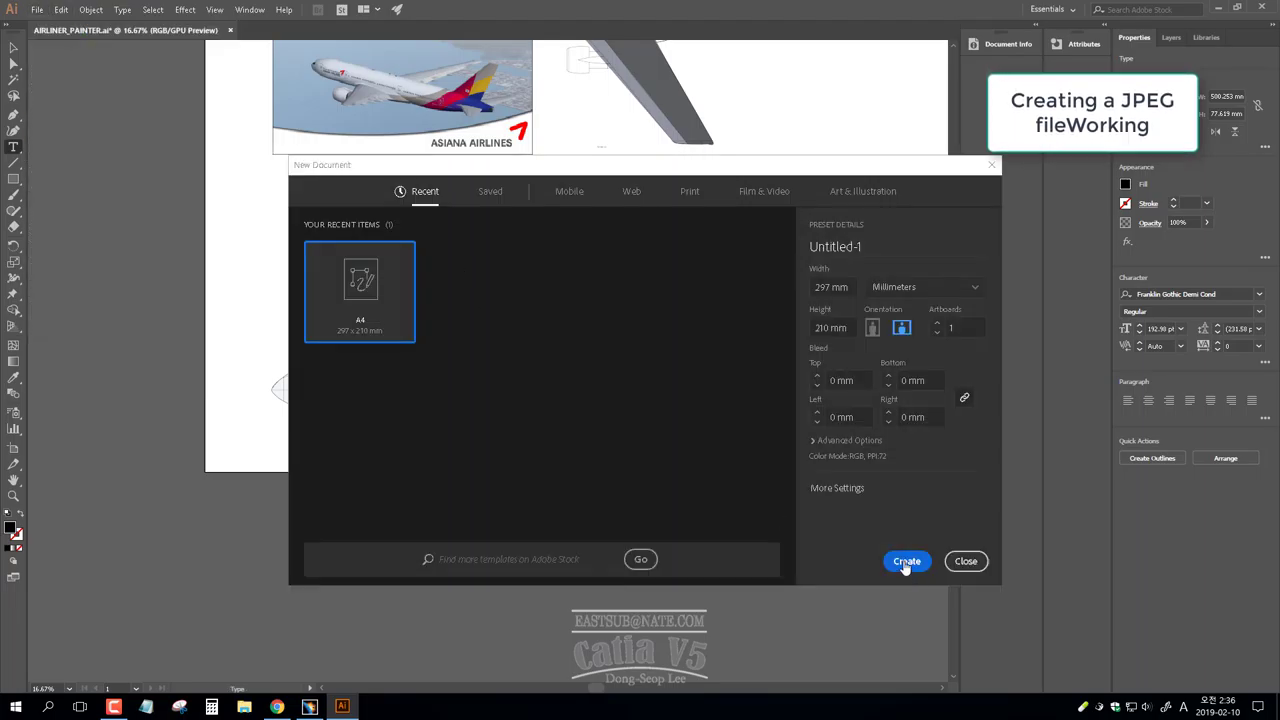
click(906, 563)
key(ctrl+v)
key(ctrl+minus)
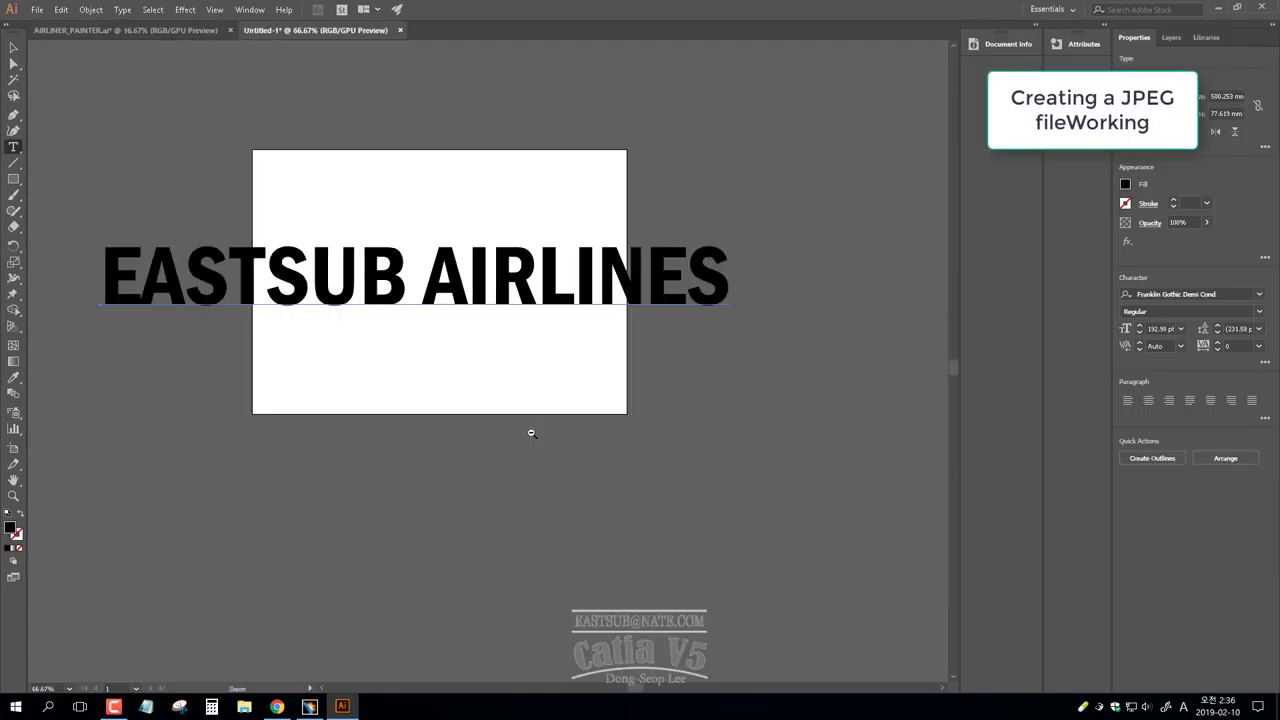
Trim the artboard through Document Setup so it fits snugly around the text
click(37, 10)
click(89, 312)
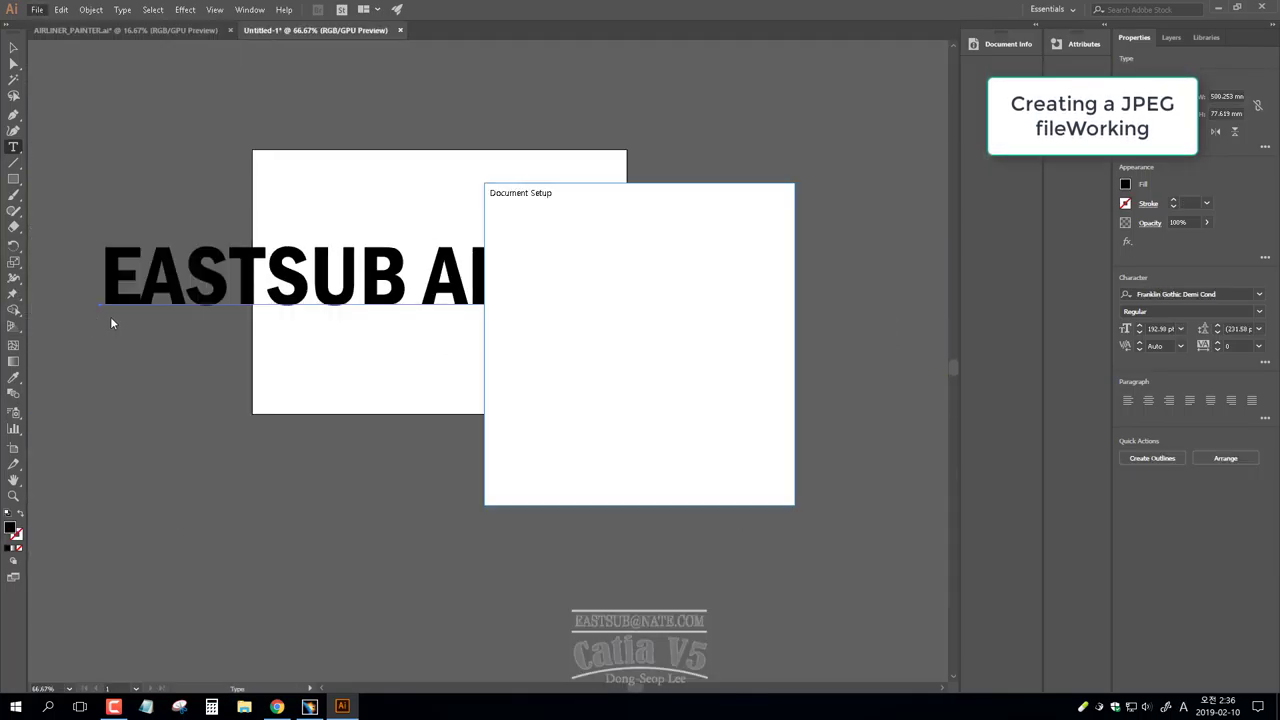
click(743, 245)
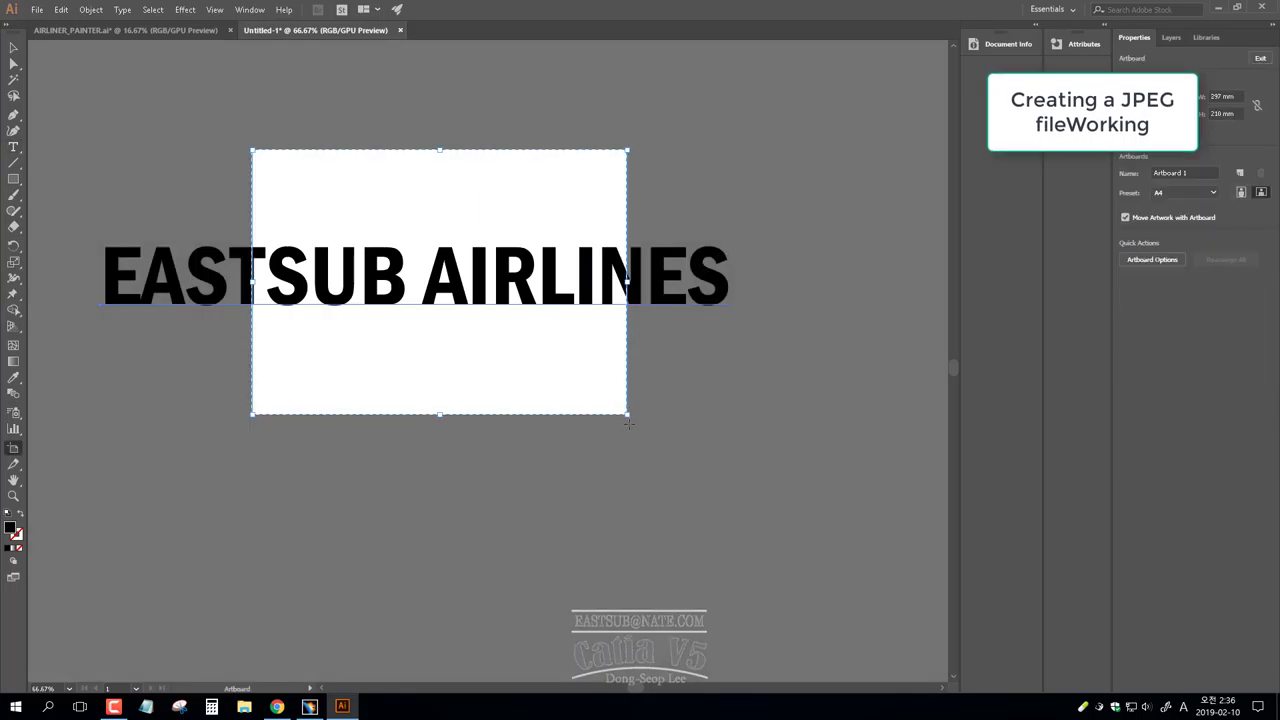
drag(627, 413, 748, 471)
mouse_move(252, 150)
mouse_down()
mouse_move(85, 202)
mouse_move(85, 224)
mouse_up()
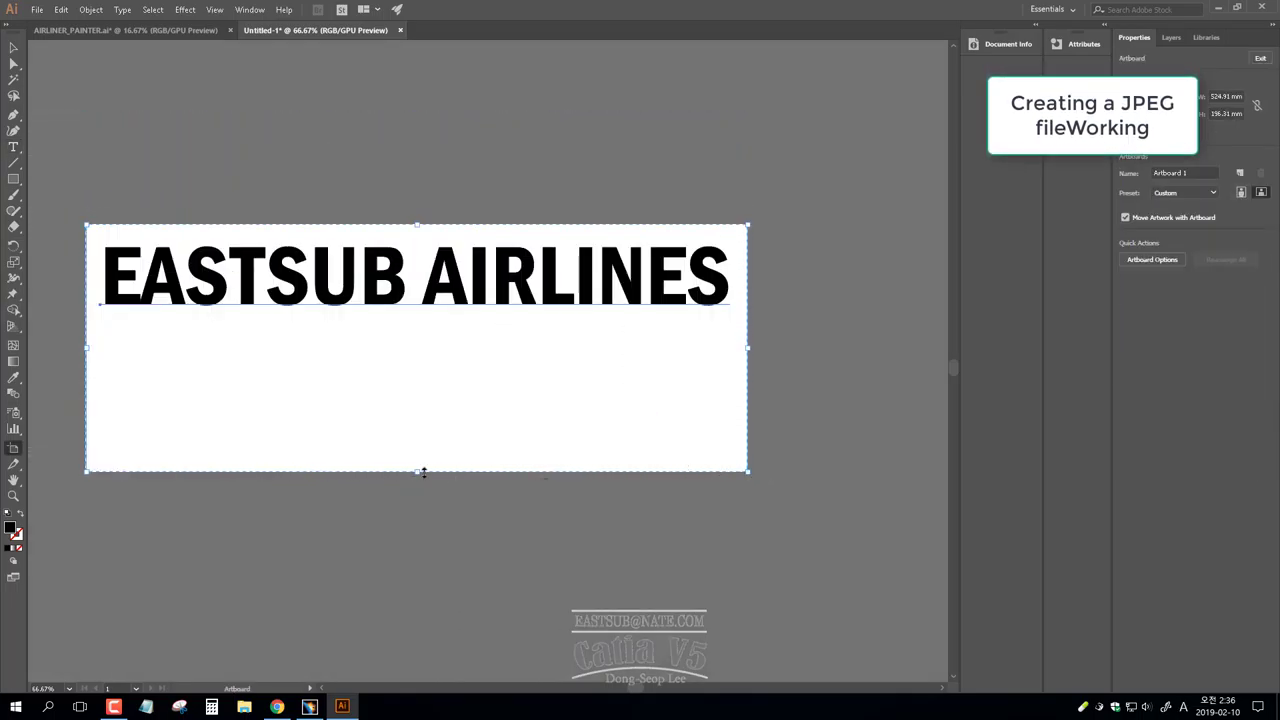
drag(423, 472, 427, 336)
click(13, 57)
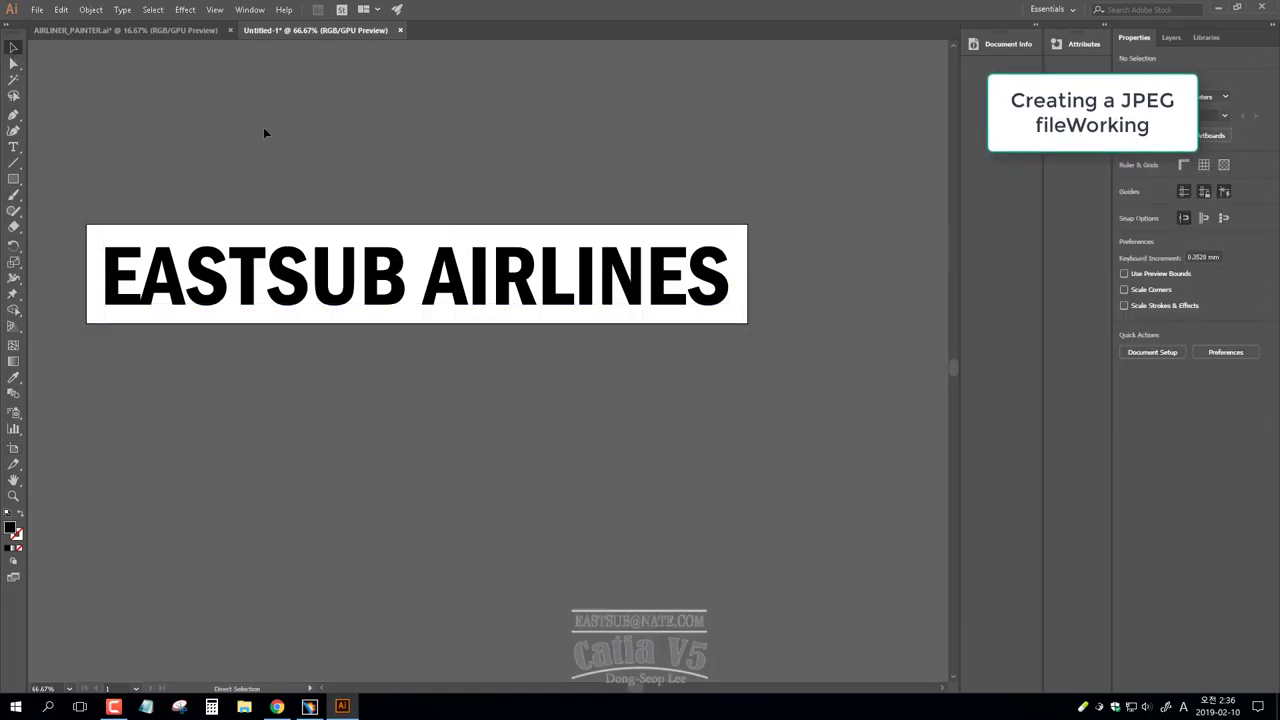
click(38, 10)
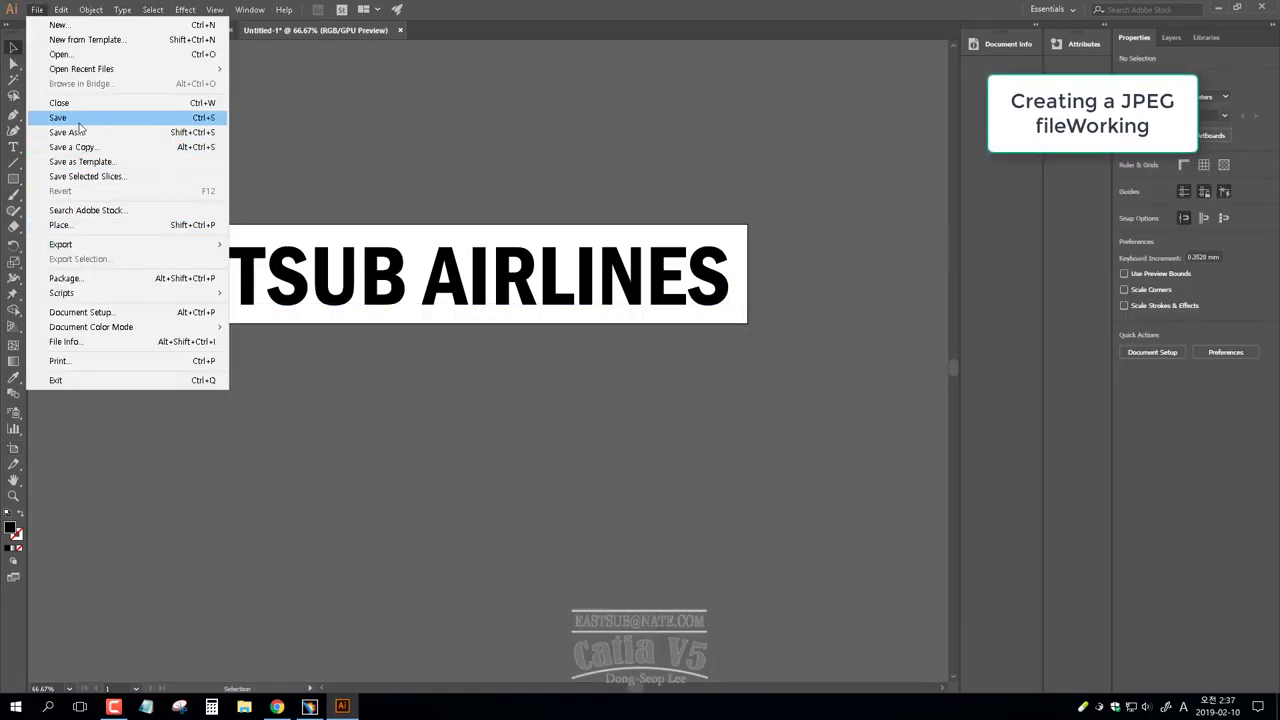
Save the new title document as AIRLINERS.ai
click(82, 134)
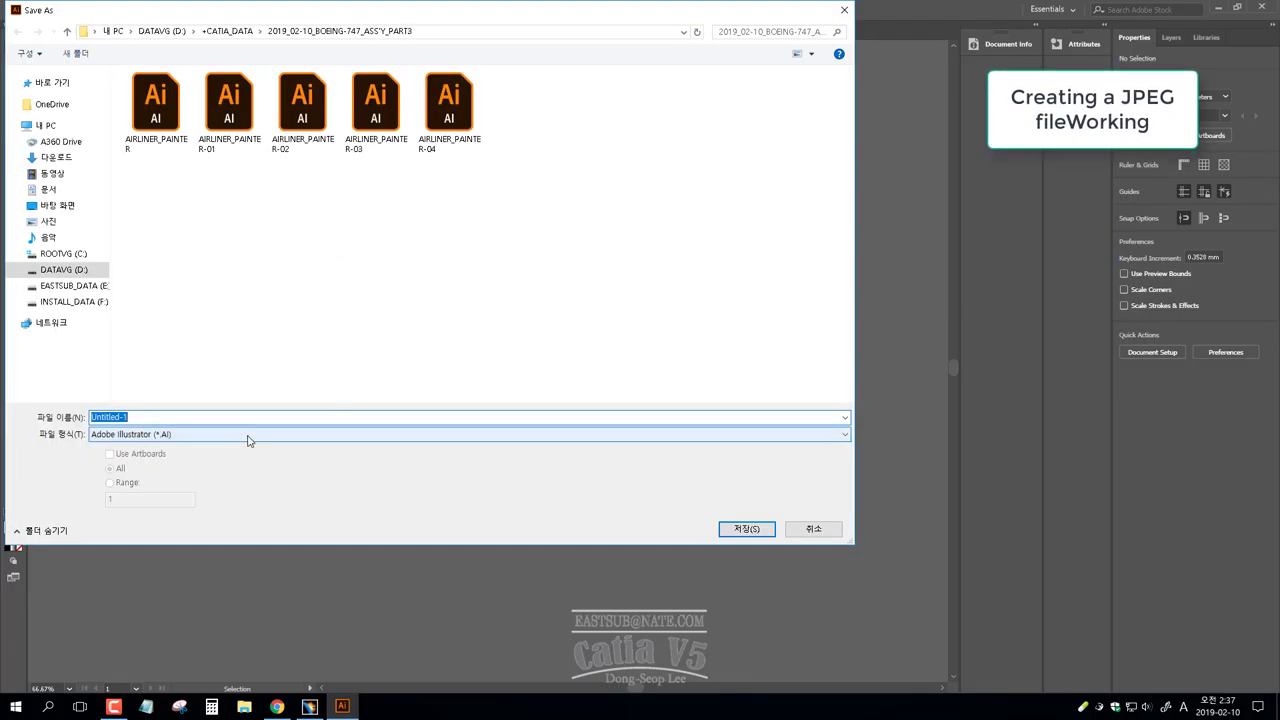
text(AIRLINERS)
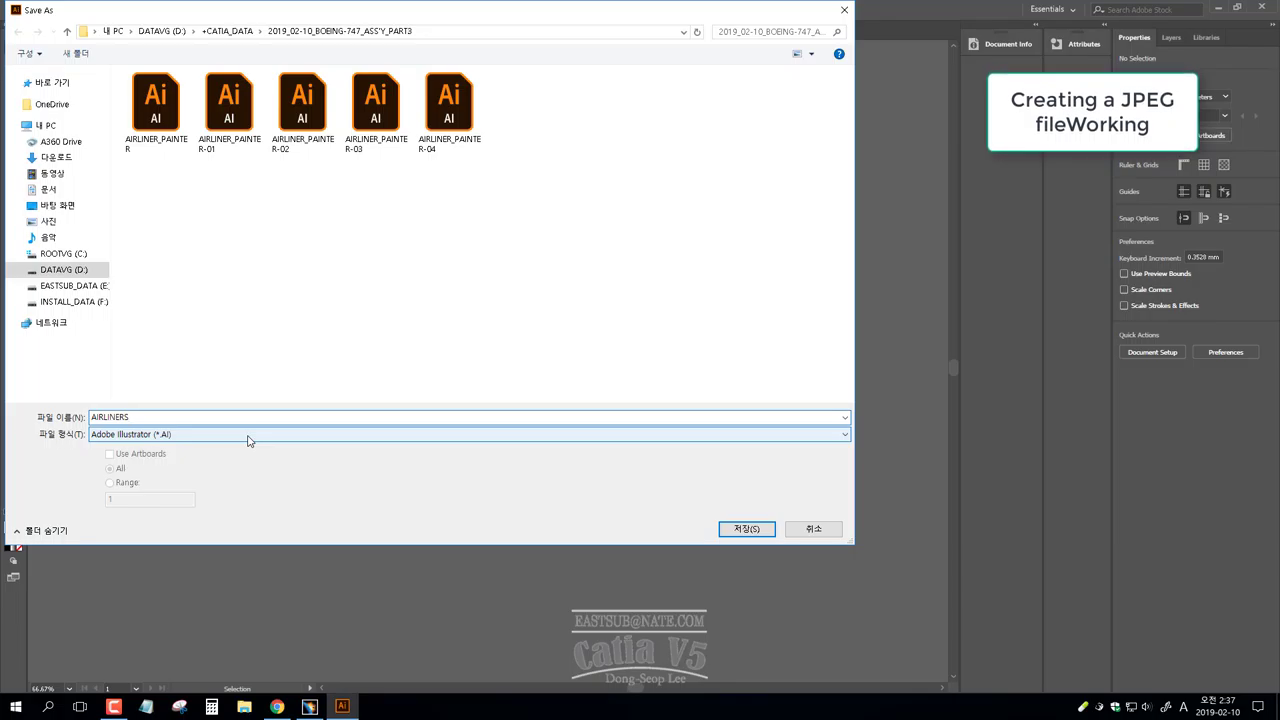
key(Return)
key(Return)
key(alt+f)
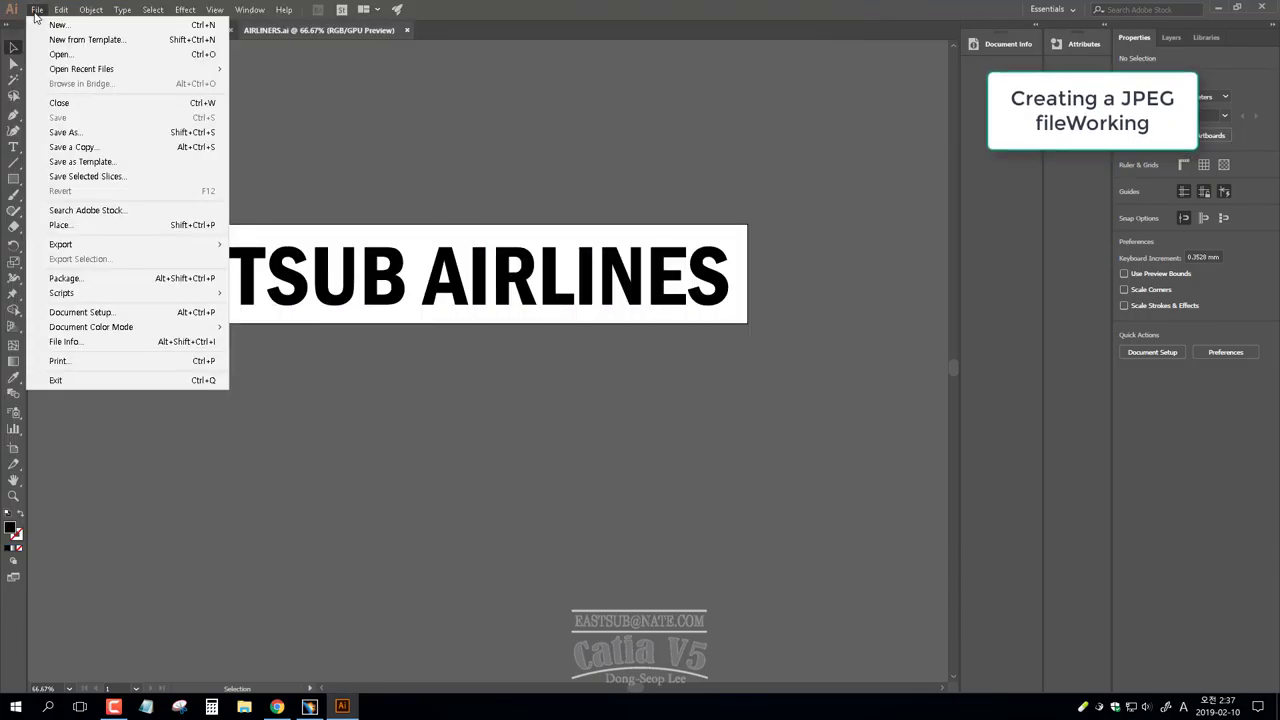
key(Down)
key(Down)
key(Down)
key(Return)
Export the artwork as an AIRLINERS_EASTSUB JPEG and close the AIRLINERS document
click(813, 528)
click(38, 14)
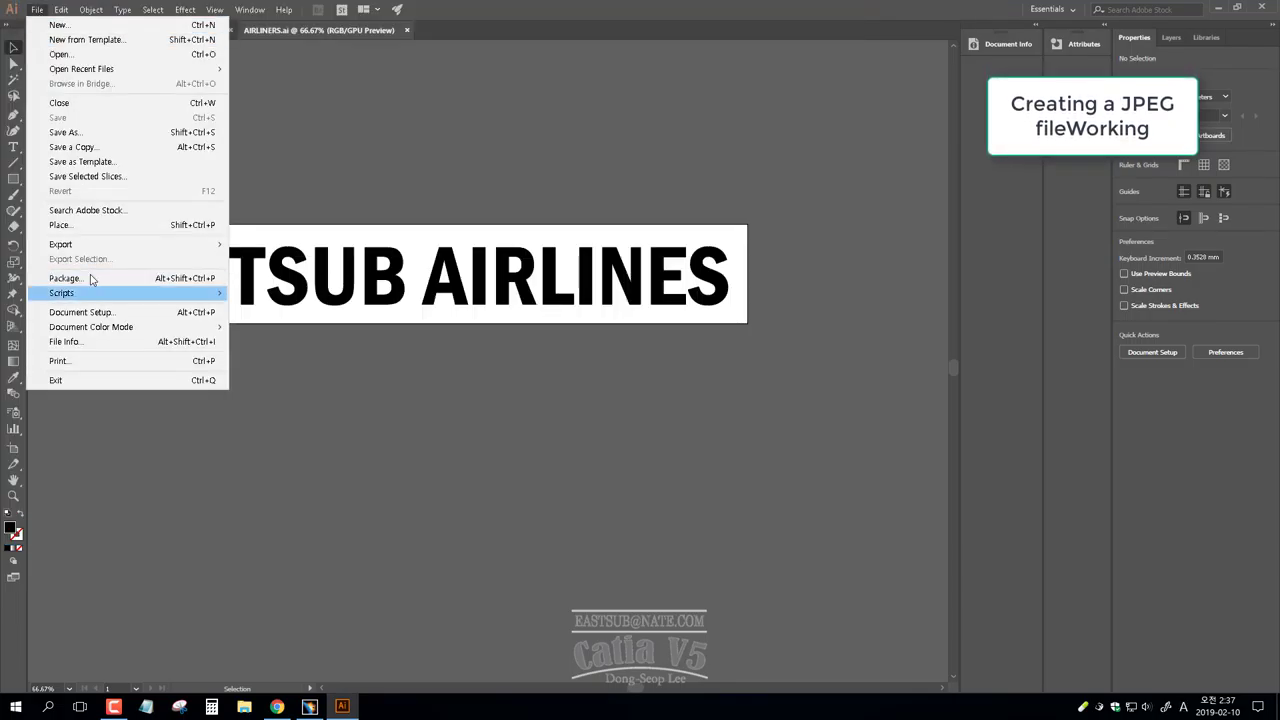
click(300, 263)
text(AIRLINERS_EASTSUB_AIRLIN)
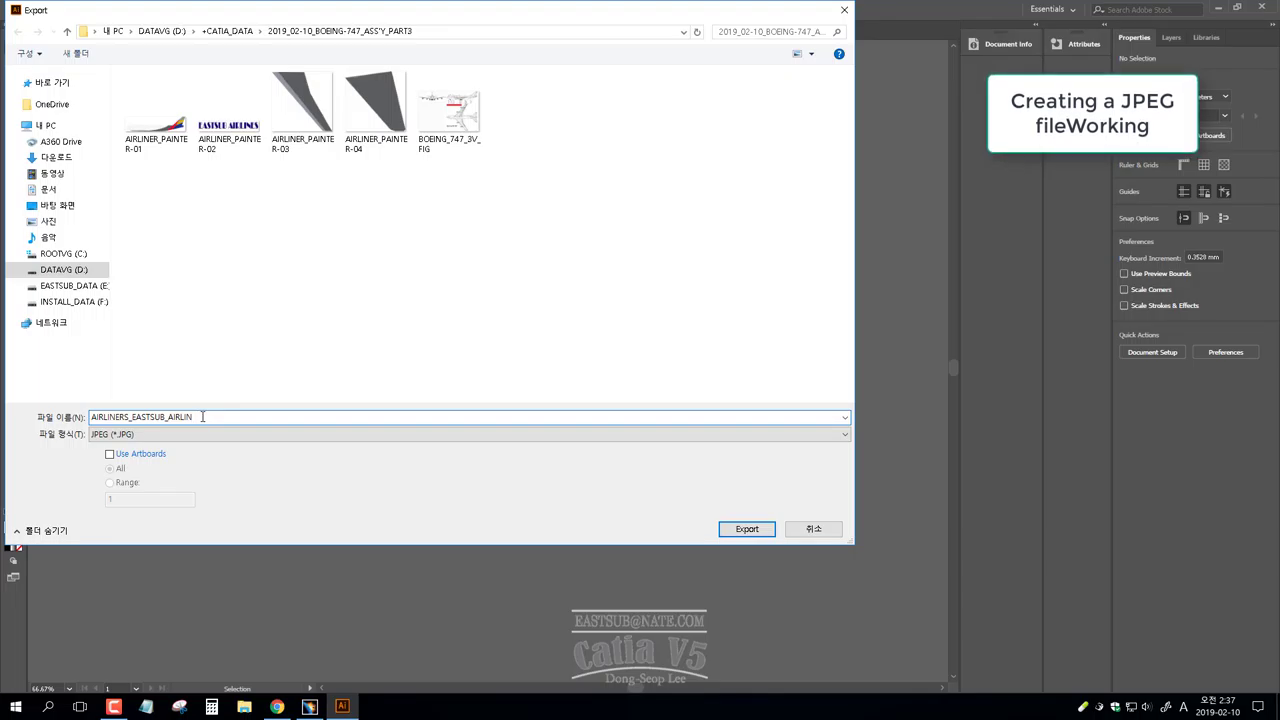
key(Return)
key(Return)
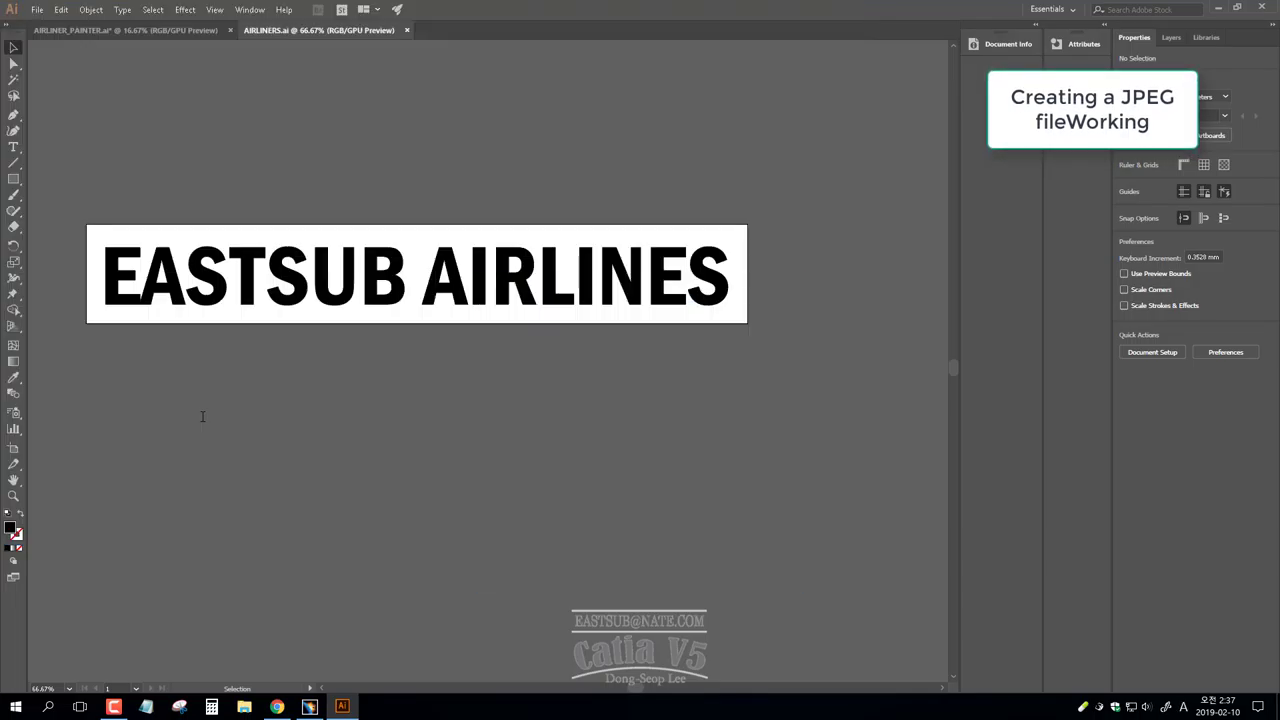
click(1262, 8)
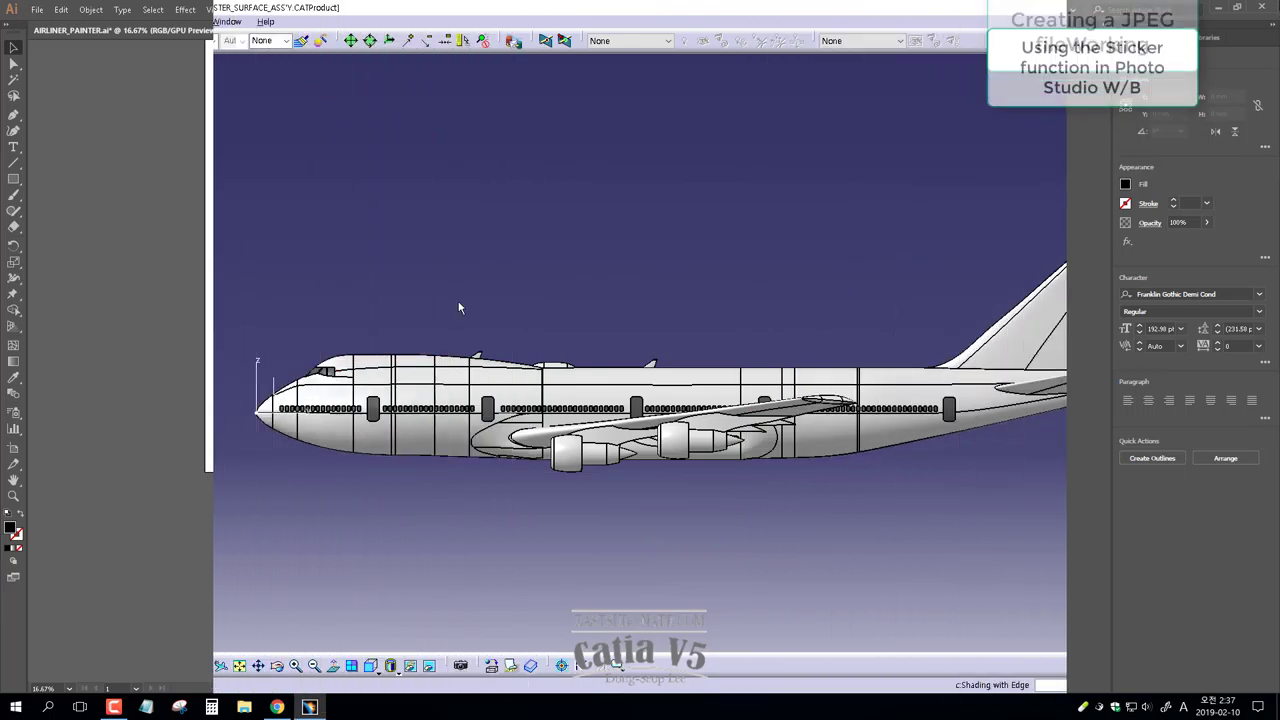
Switch CATIA to the Photo Studio workbench
click(27, 22)
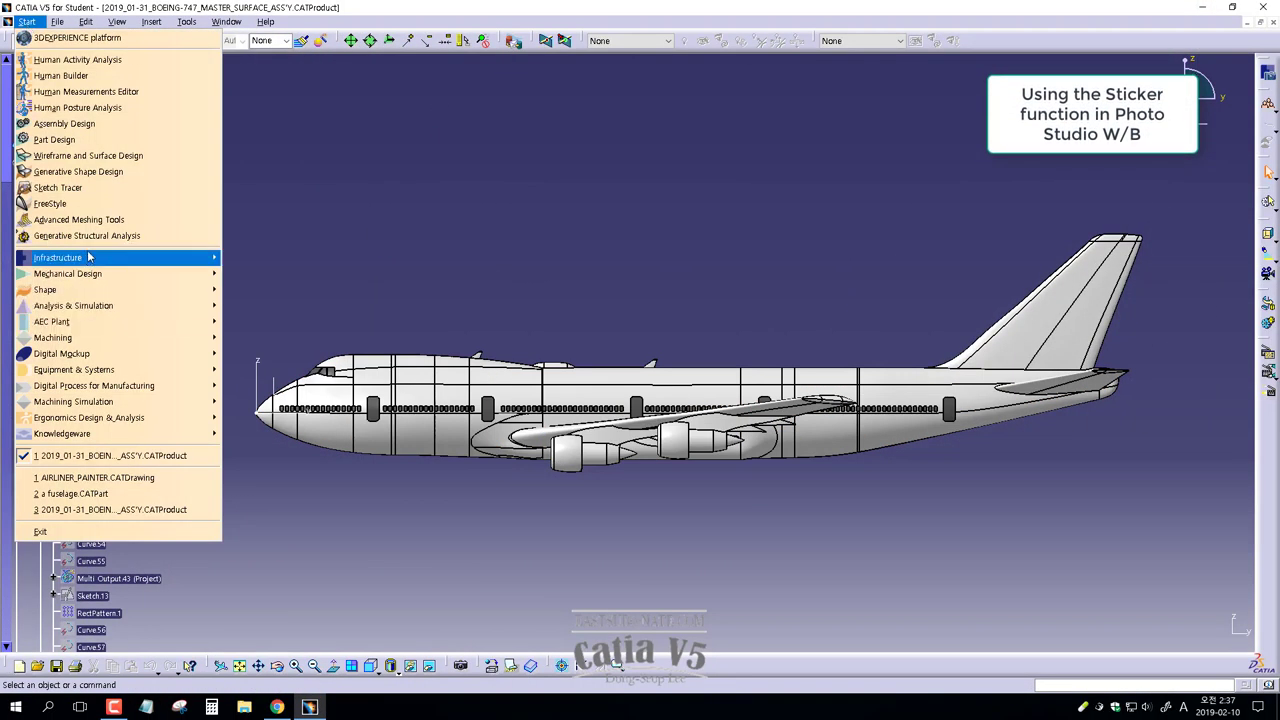
click(280, 356)
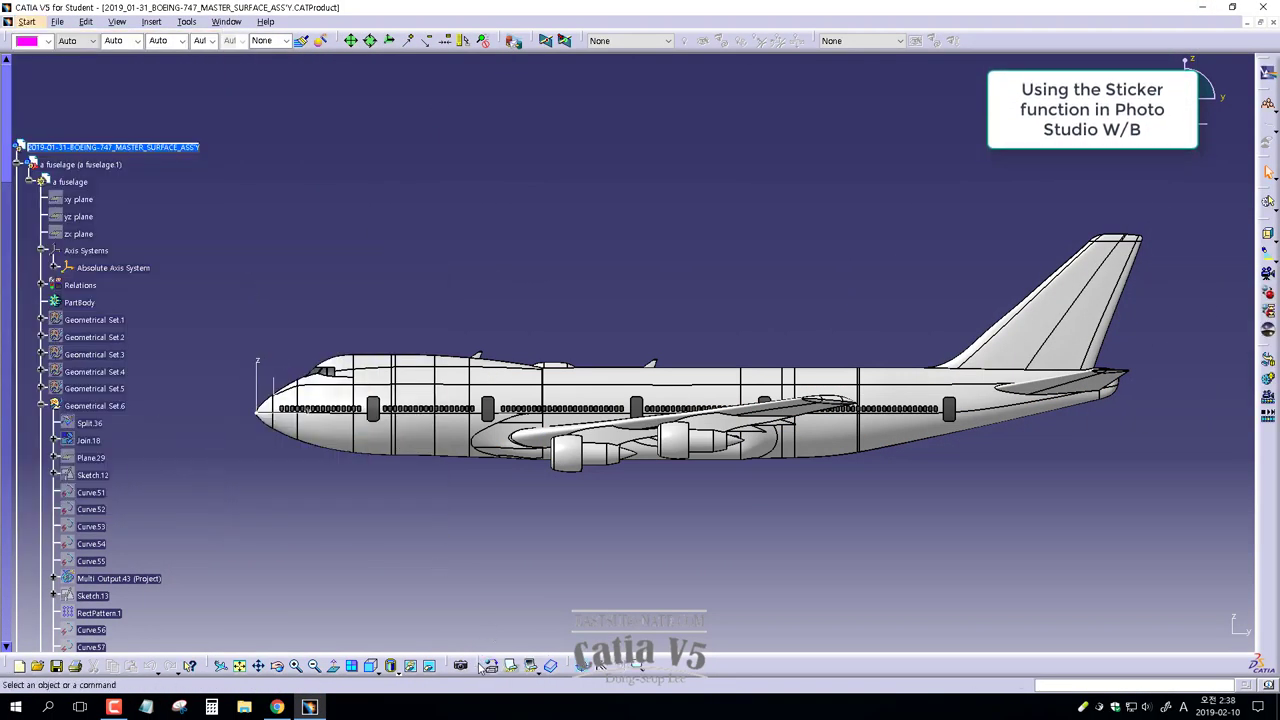
mouse_move(481, 668)
mouse_down()
mouse_move(513, 593)
mouse_move(515, 665)
mouse_up()
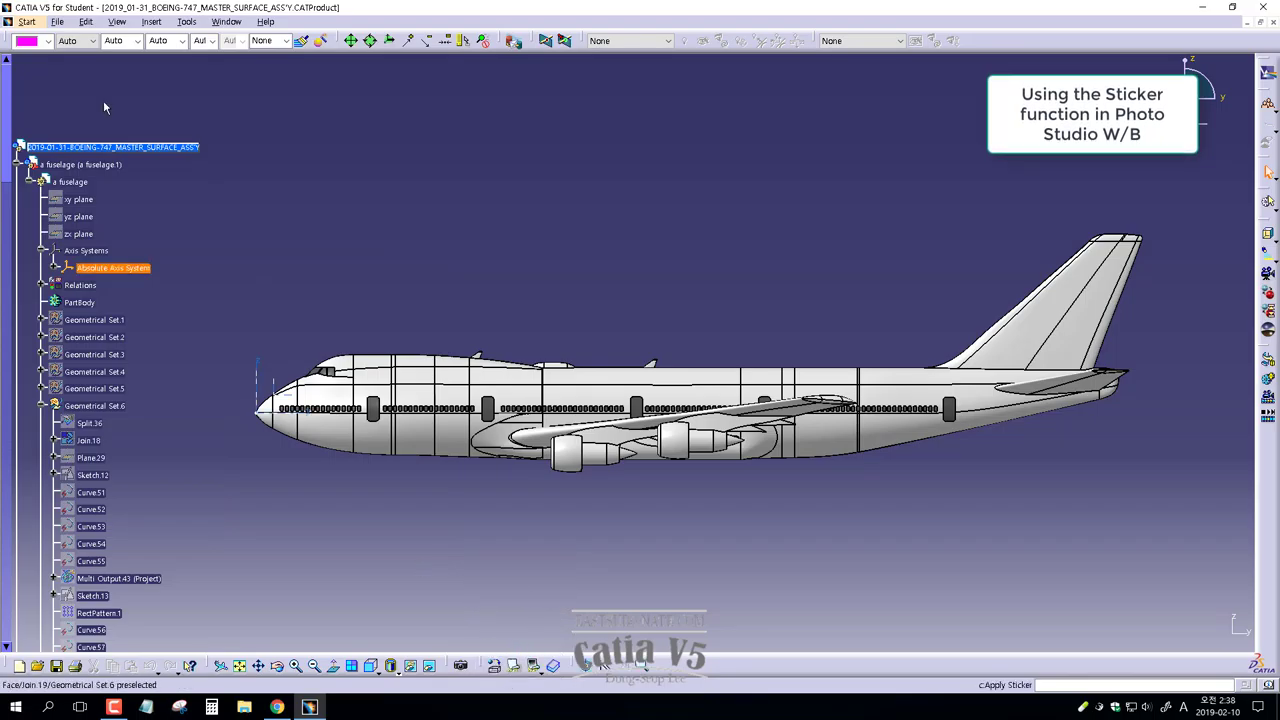
click(27, 22)
click(264, 322)
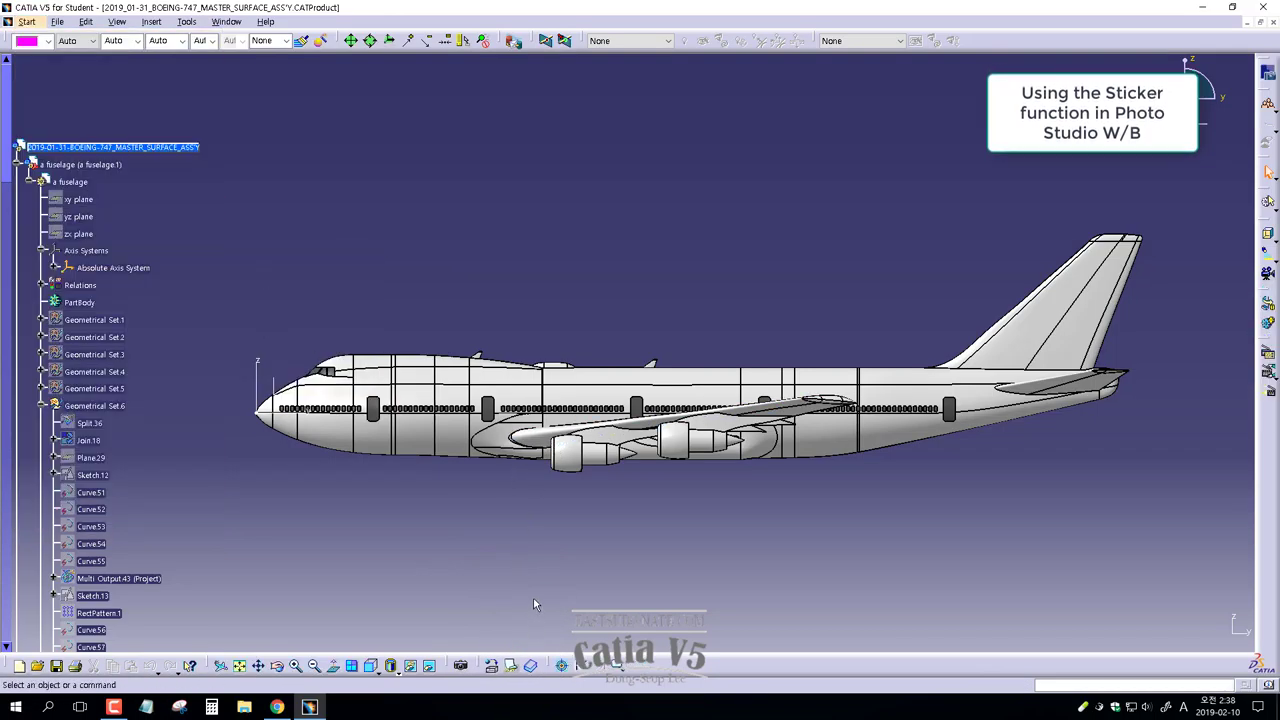
Create a new sticker using the exported airline JPEG image
click(517, 660)
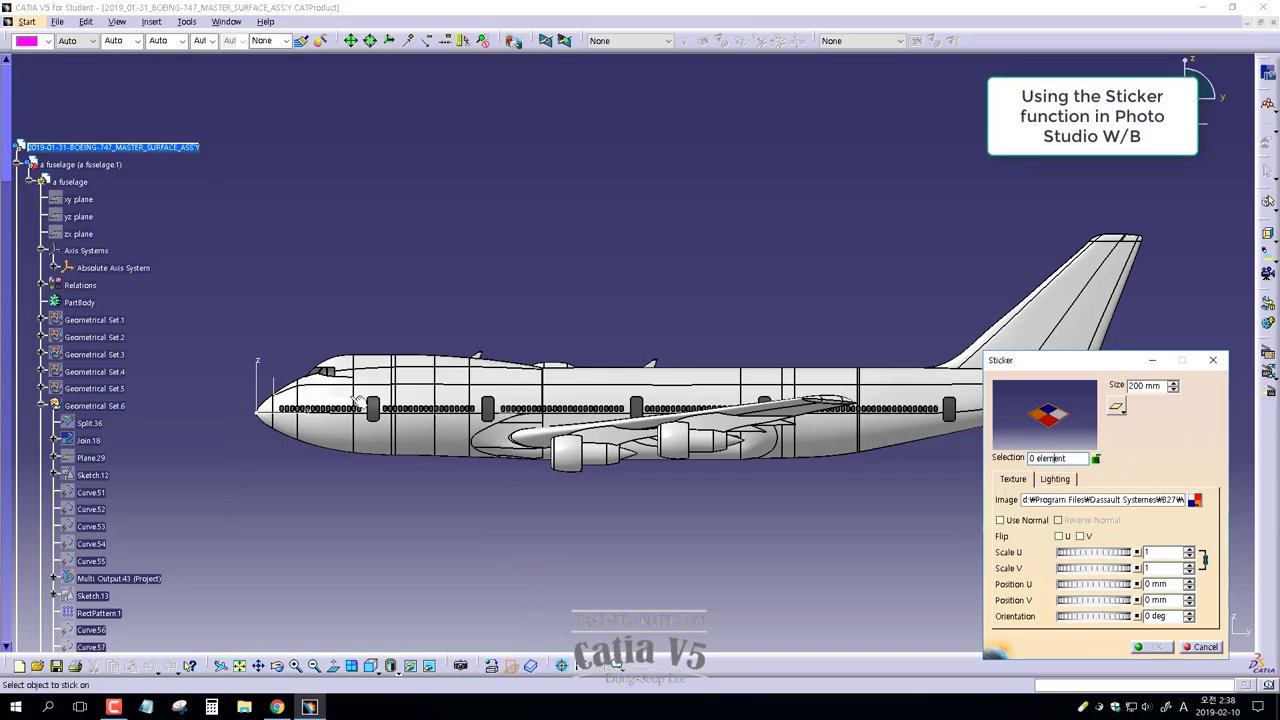
click(113, 268)
click(1195, 499)
scroll(716, 474, down, 2)
click(666, 375)
click(920, 672)
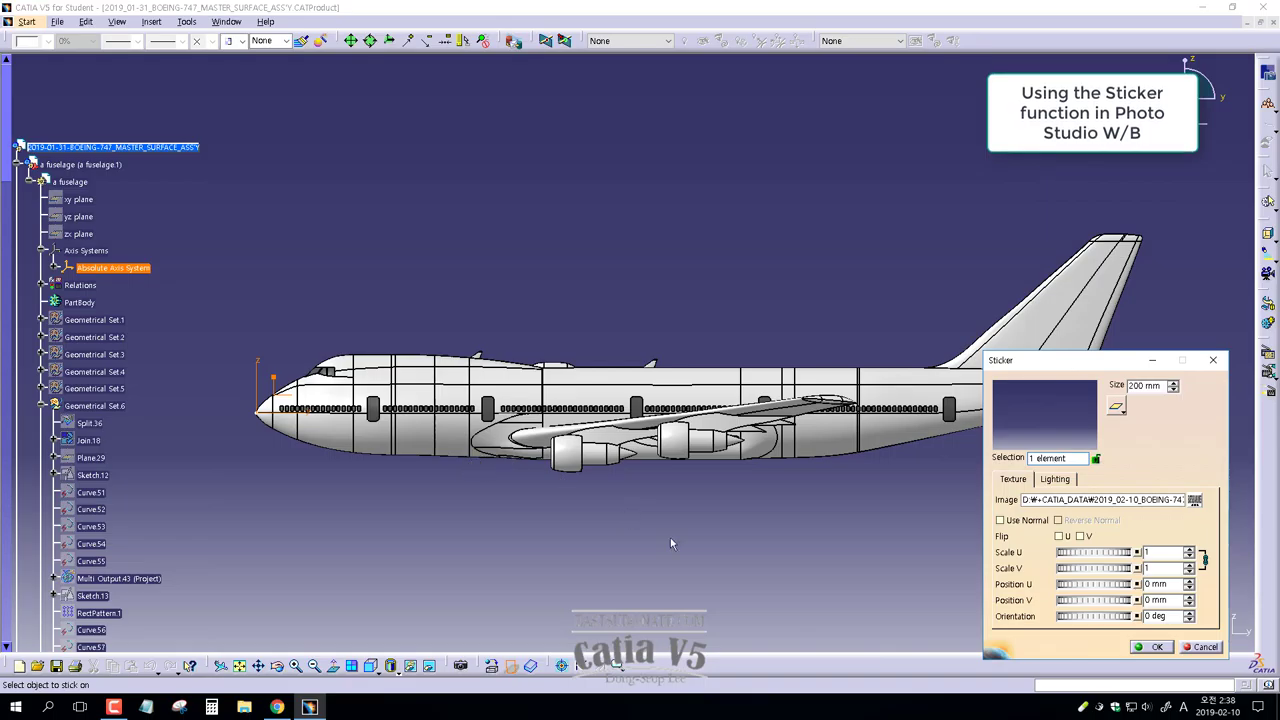
key(Return)
Reopen the new Sticker 2 settings, orbit the airplane, and apply them
scroll(152, 475, down, 5)
scroll(100, 500, down, 5)
scroll(62, 600, down, 5)
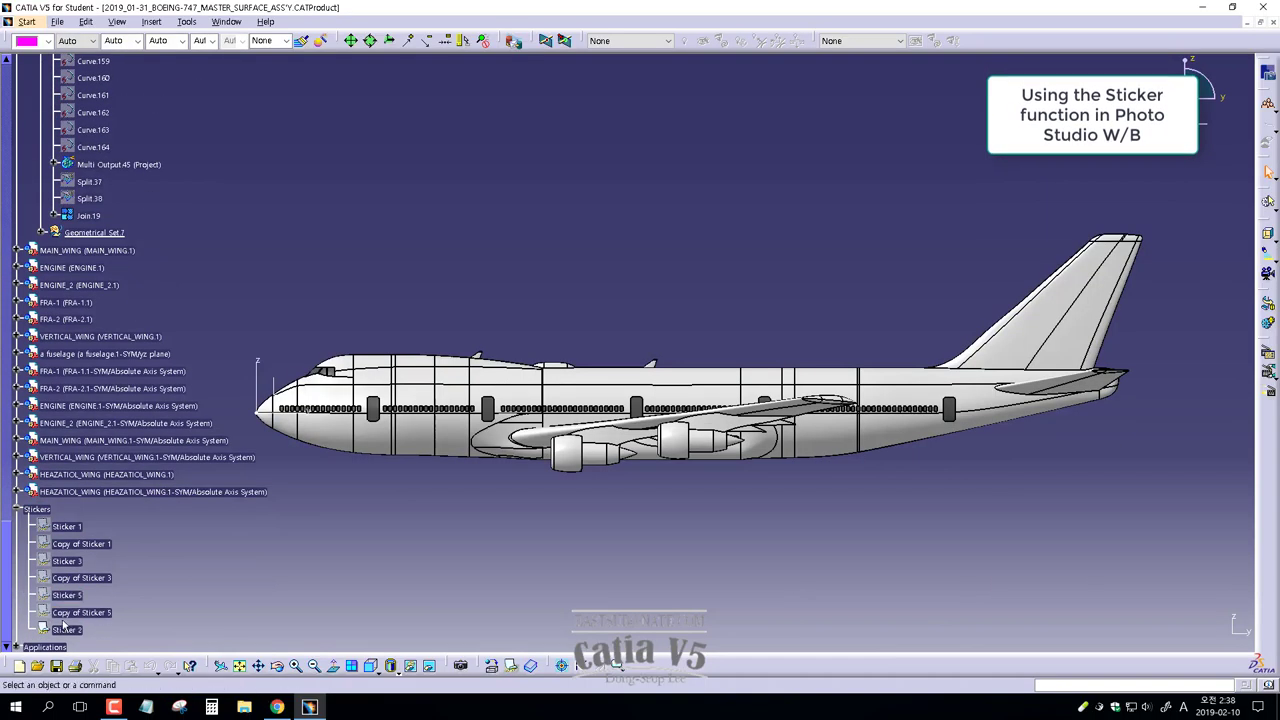
double_click(62, 628)
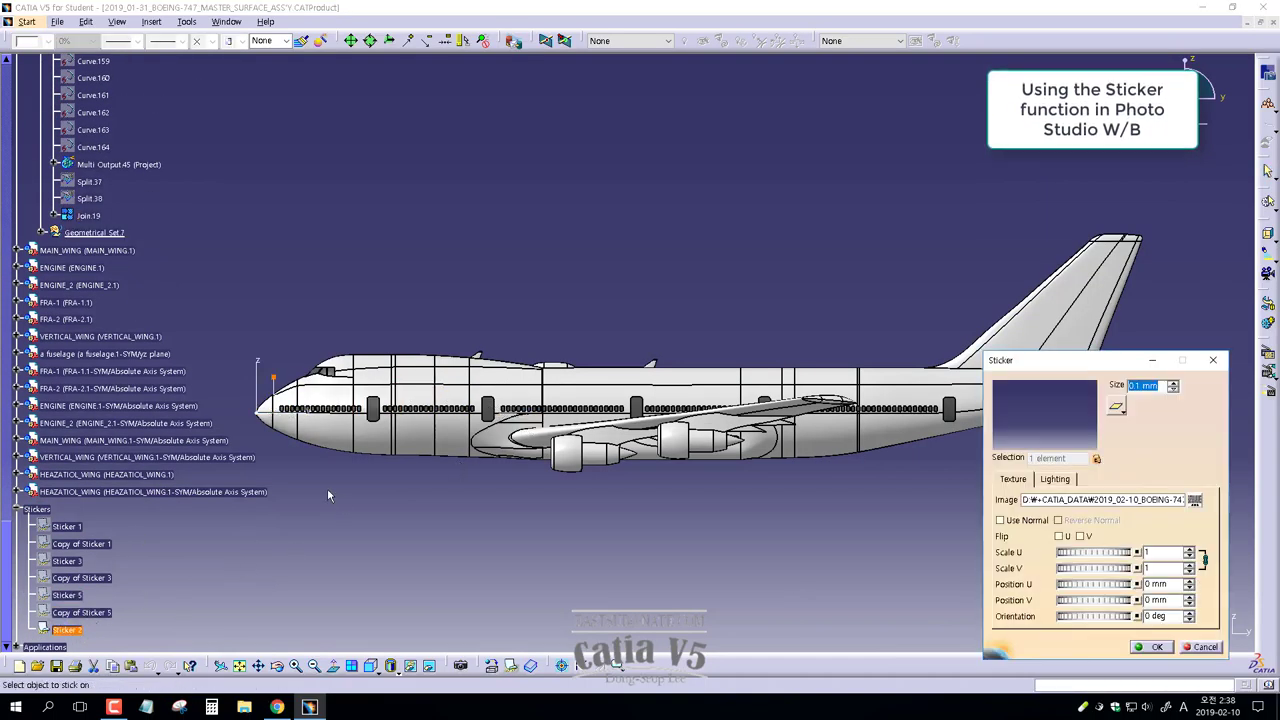
middle_drag(327, 494, 1077, 342)
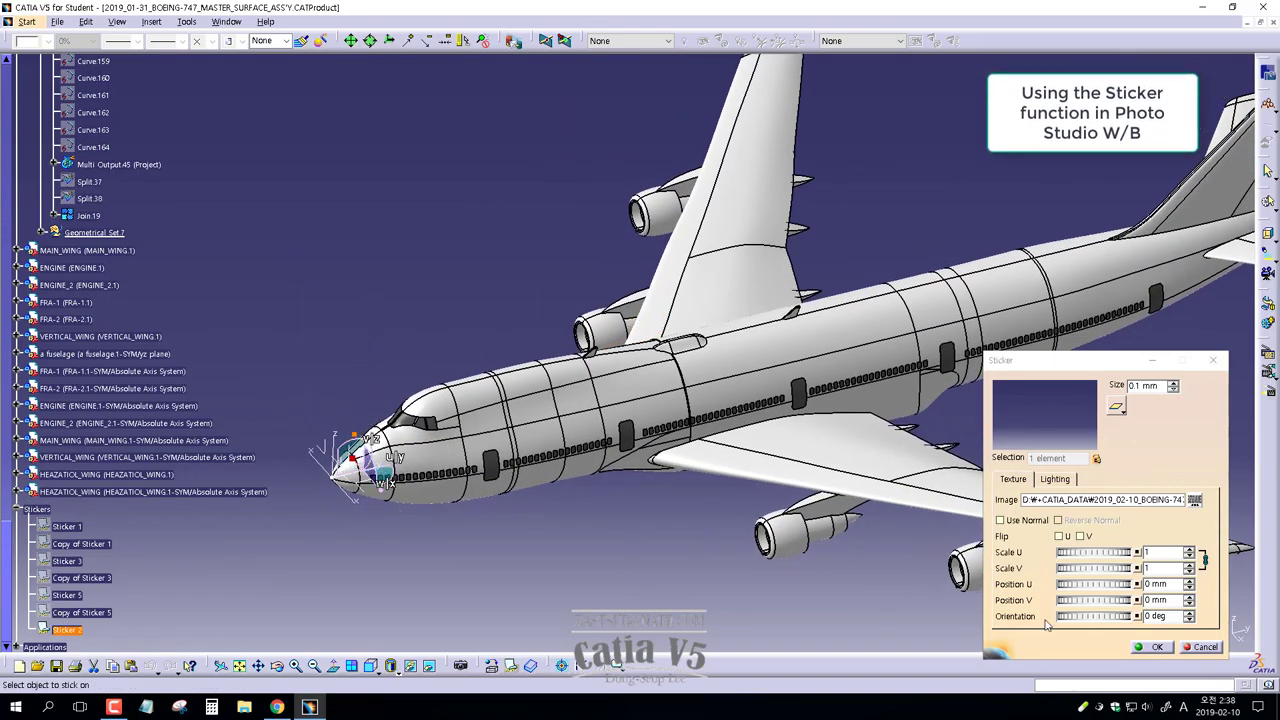
click(1152, 647)
Attach Sticker 2 to the fuselage surface Join.19
double_click(63, 632)
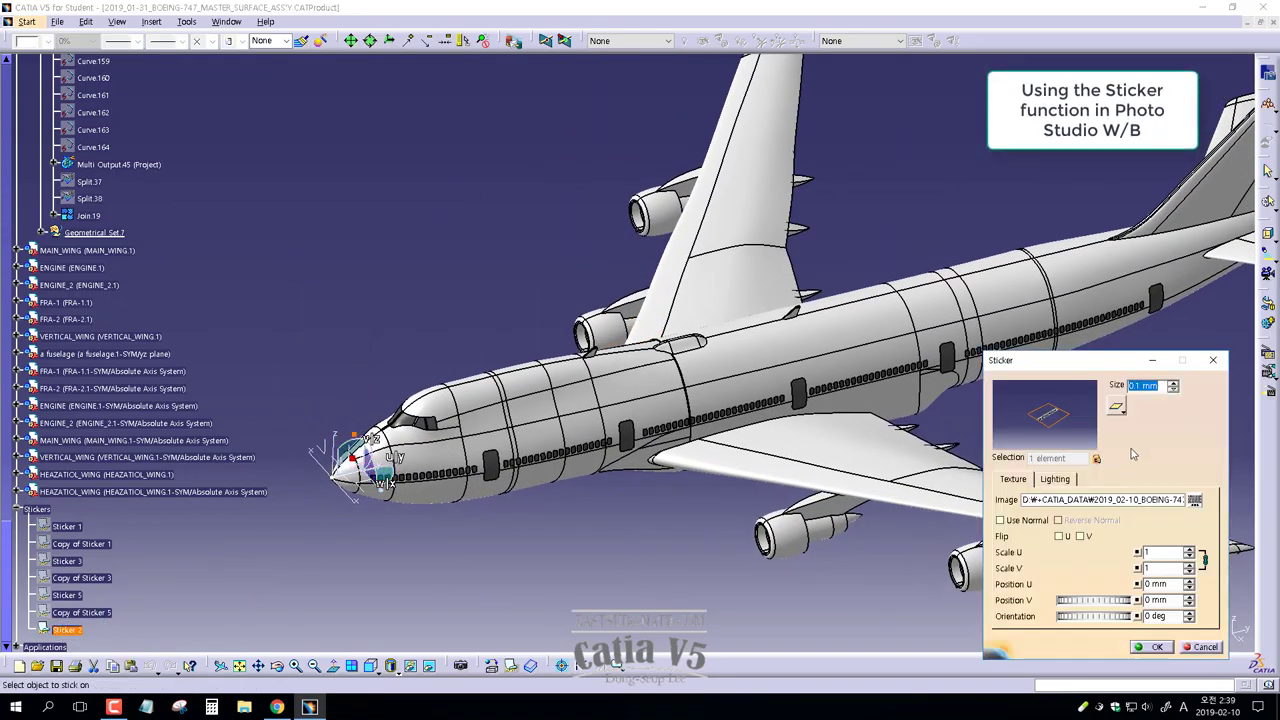
click(368, 491)
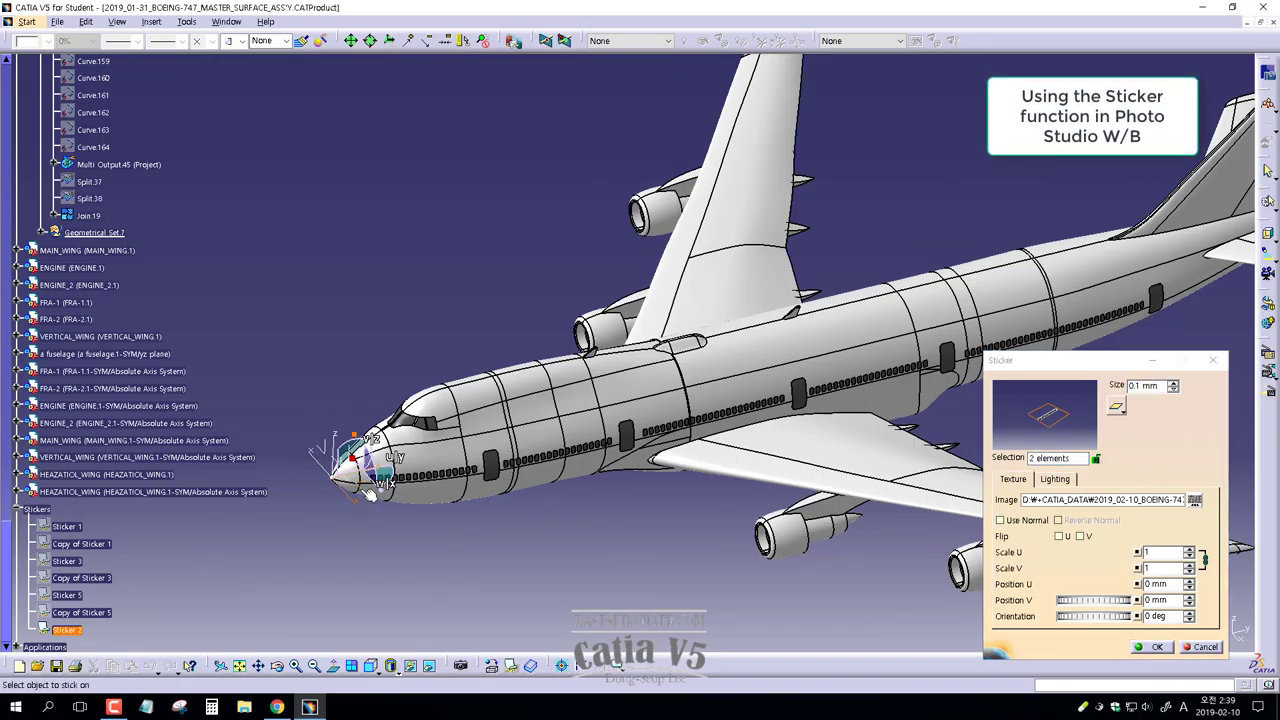
middle_drag(342, 460, 366, 548)
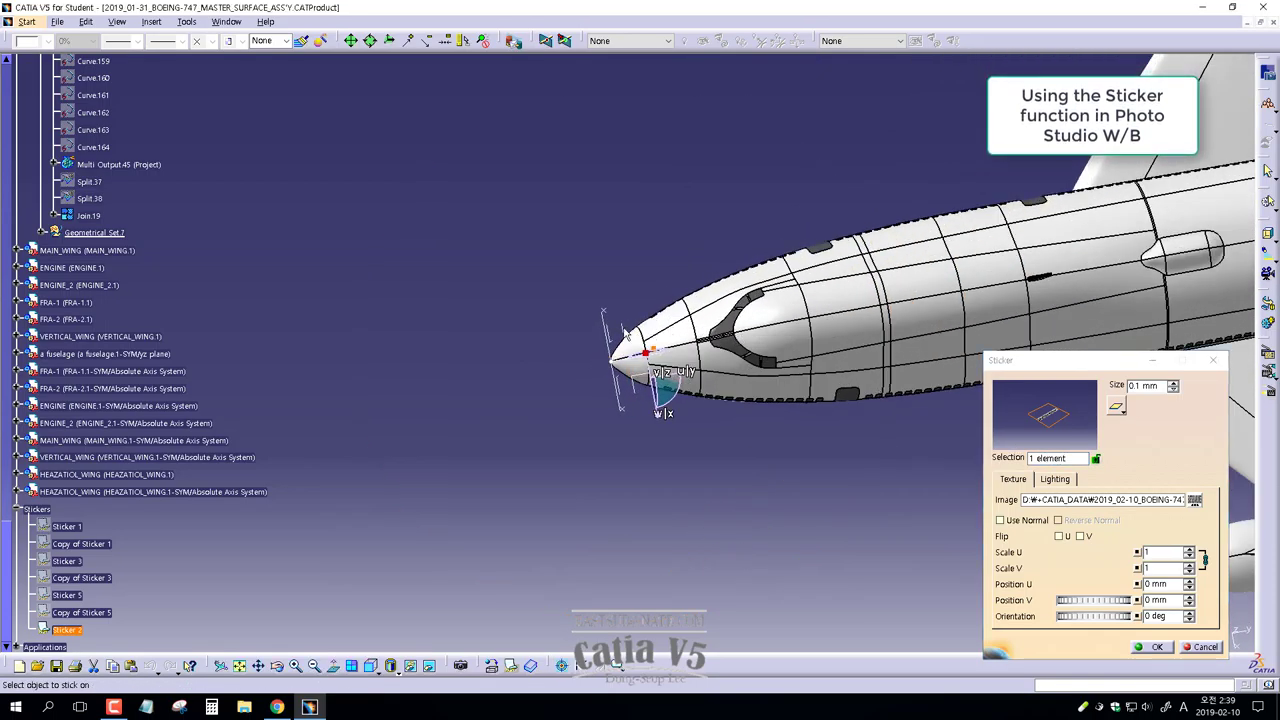
middle_drag(632, 355, 678, 300)
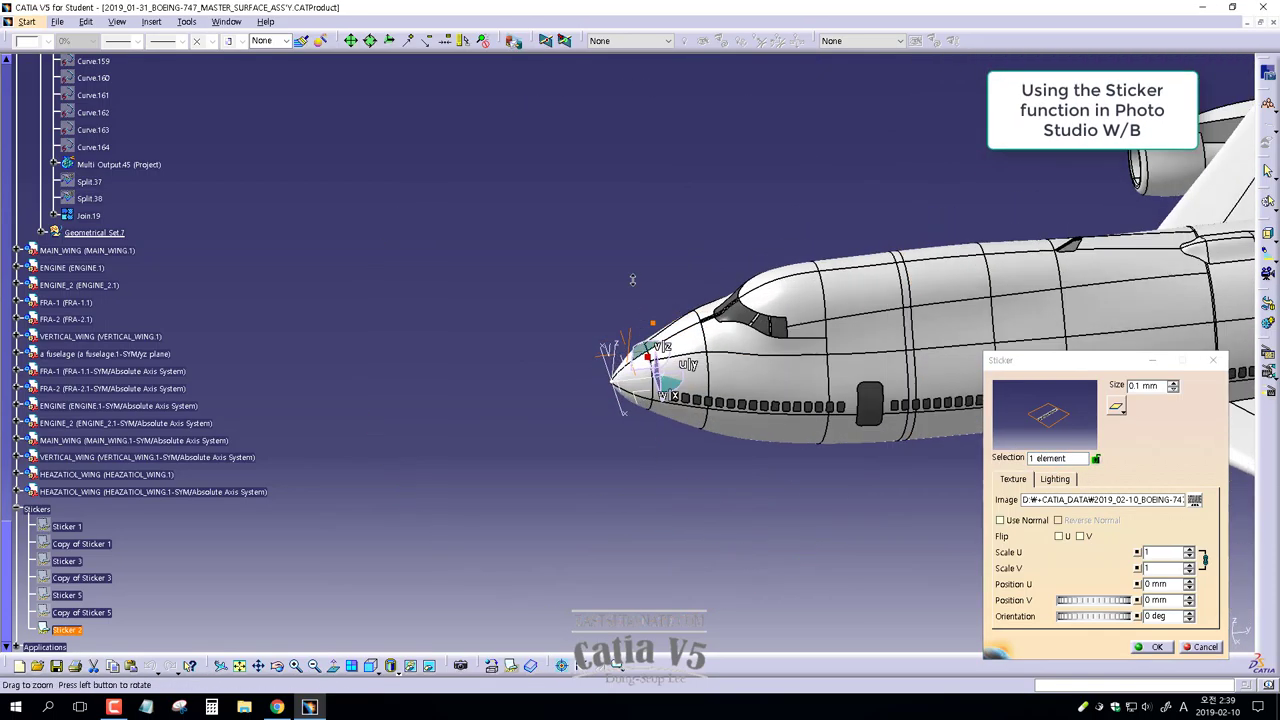
middle_drag(694, 436, 600, 423)
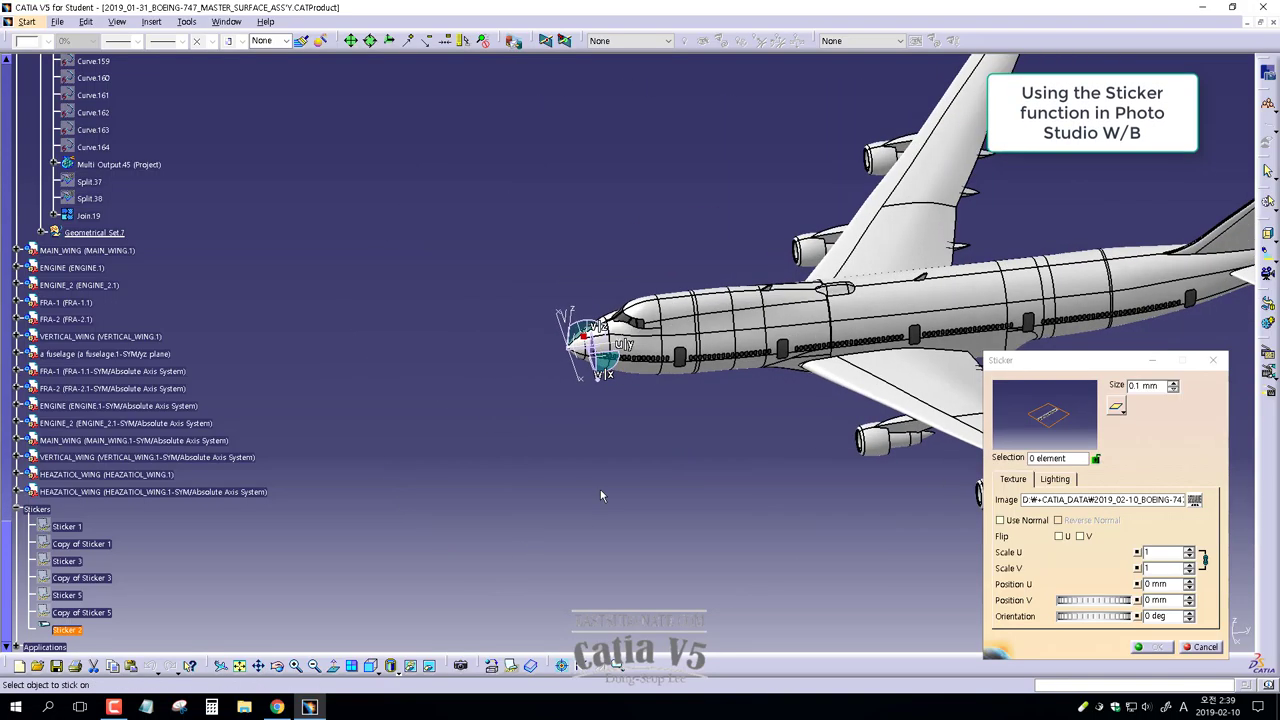
scroll(27, 118, up, 10)
scroll(27, 118, up, 10)
scroll(40, 347, down, 15)
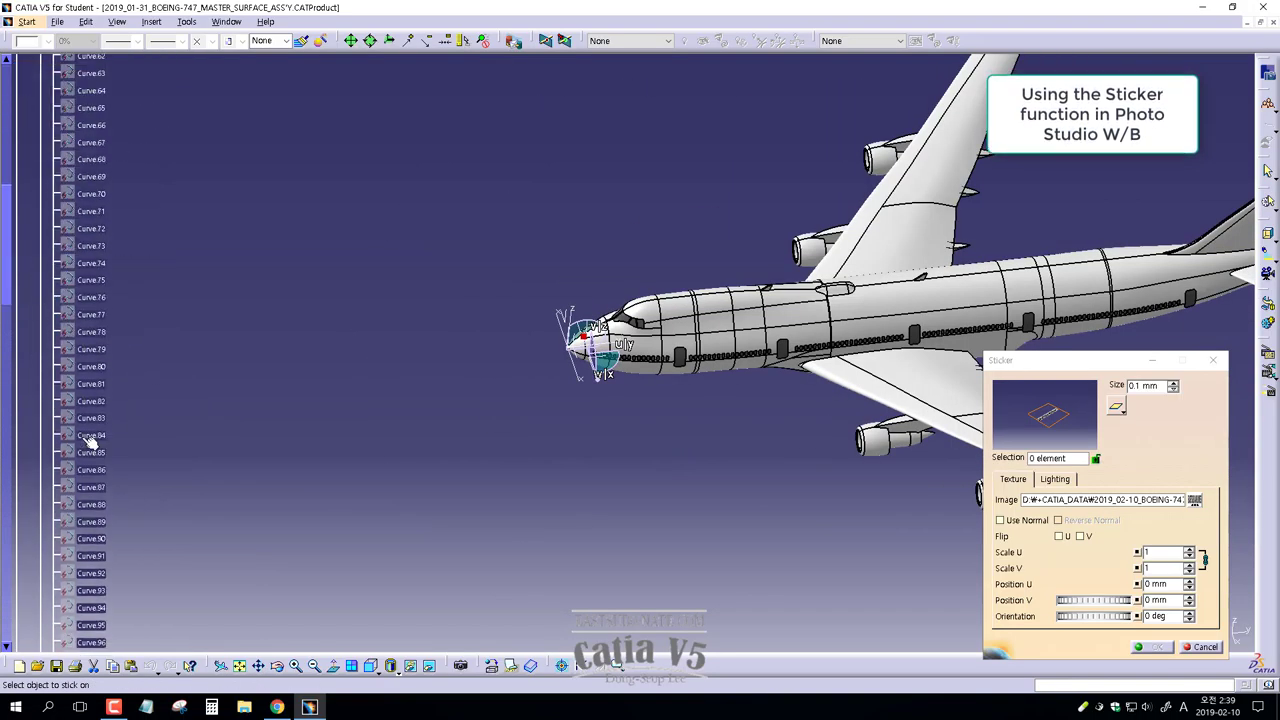
click(88, 445)
middle_drag(576, 402, 986, 614)
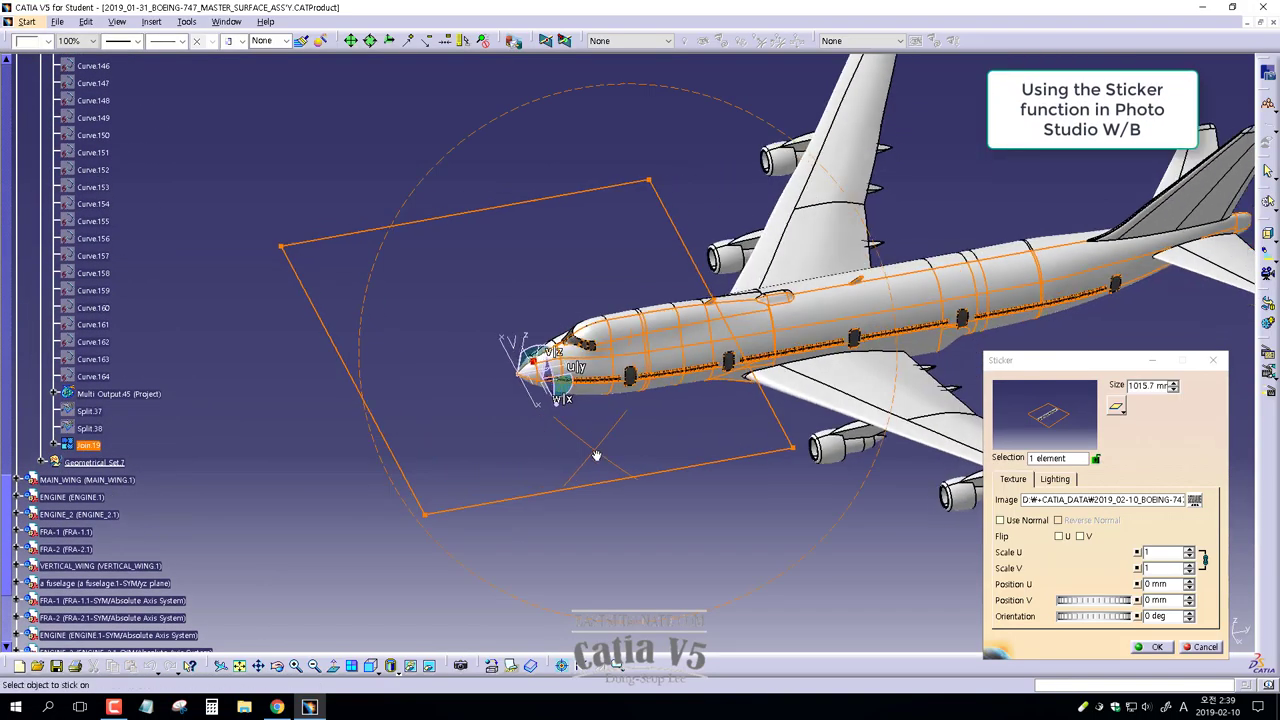
Reselect Sticker 2 and reopen and apply its settings
key(Escape)
scroll(15, 527, down, 5)
click(70, 630)
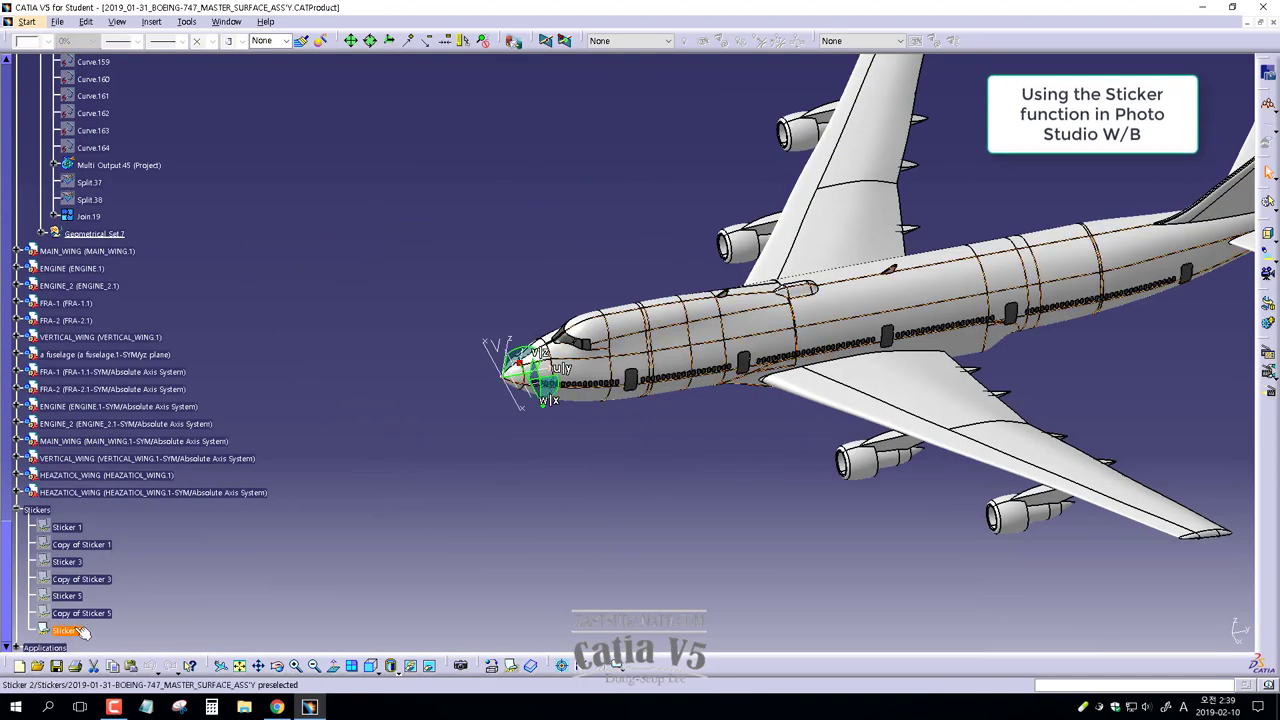
middle_drag(640, 420, 700, 430)
double_click(56, 630)
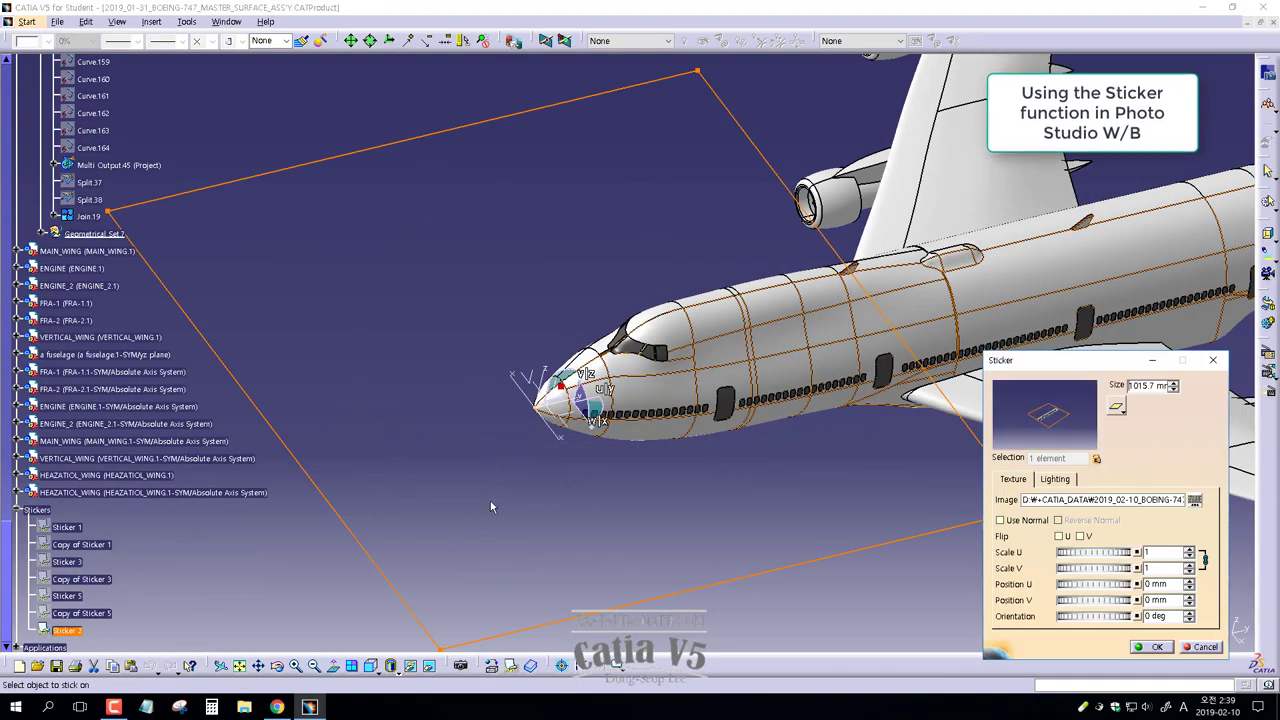
click(1150, 646)
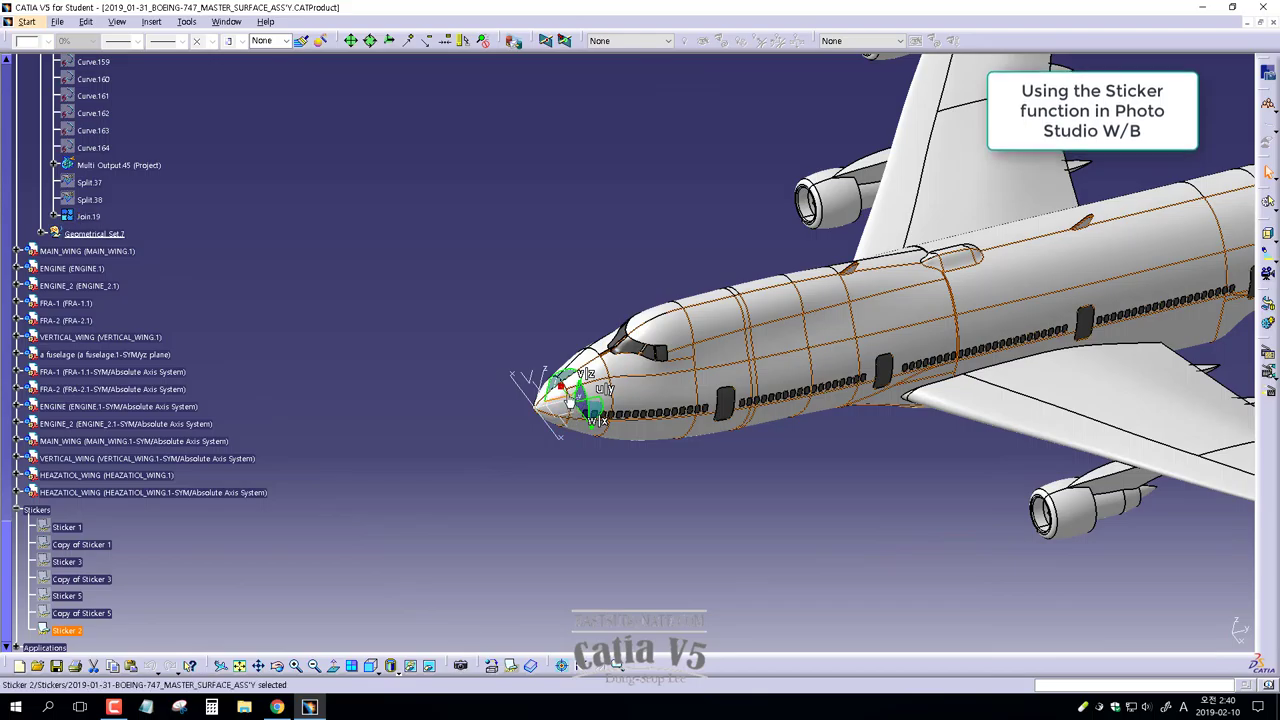
double_click(70, 630)
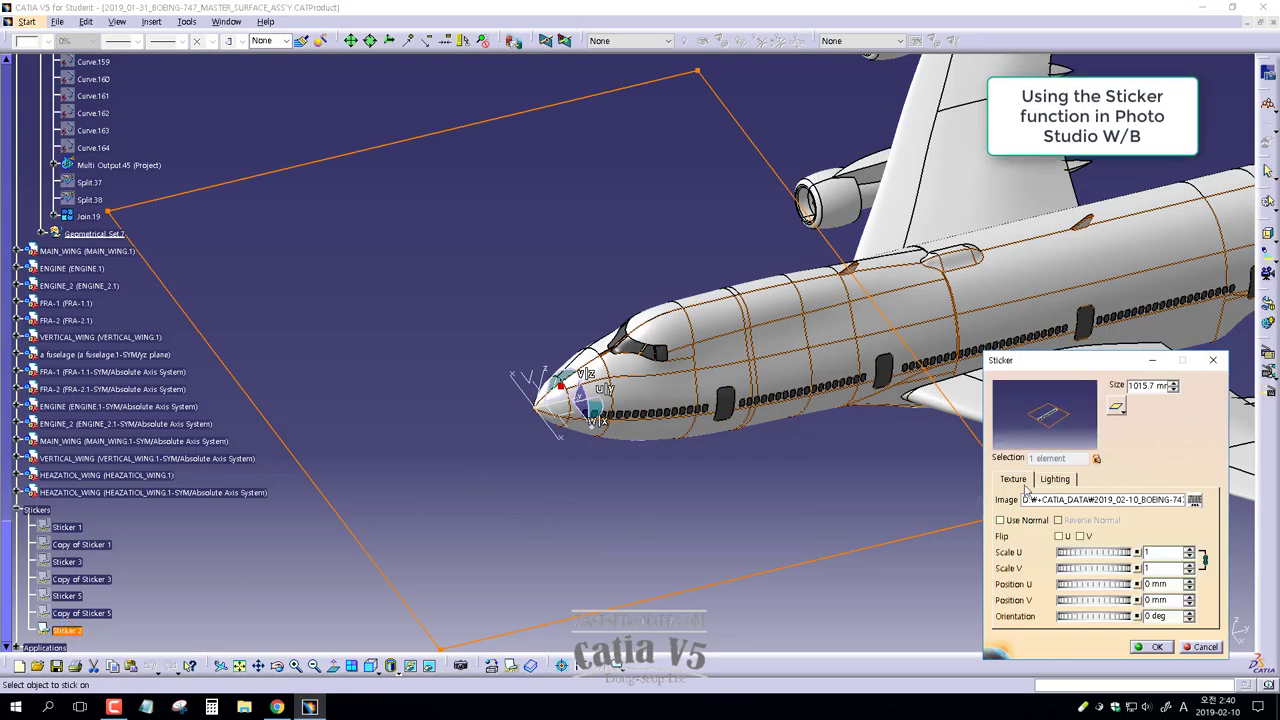
click(1140, 648)
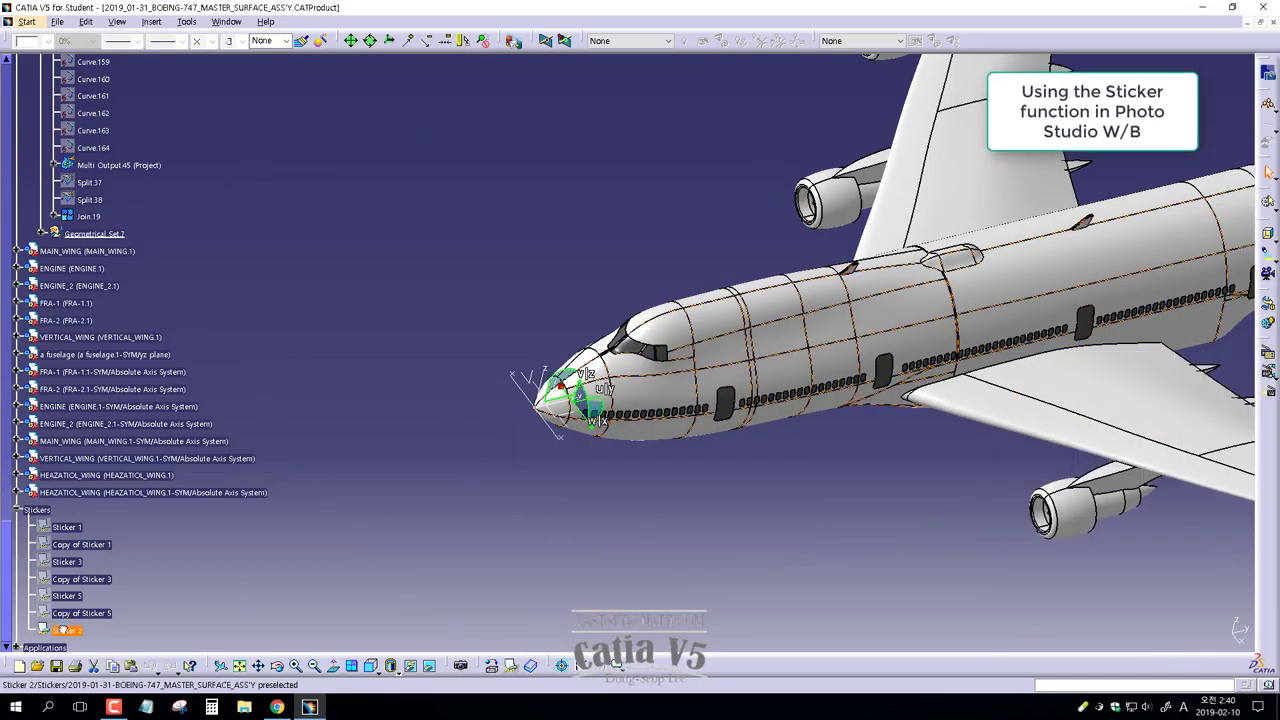
Open the compass positioning parameters at the nose, then reopen and dismiss the sticker settings
right_click(580, 401)
click(606, 556)
middle_drag(766, 514, 590, 418)
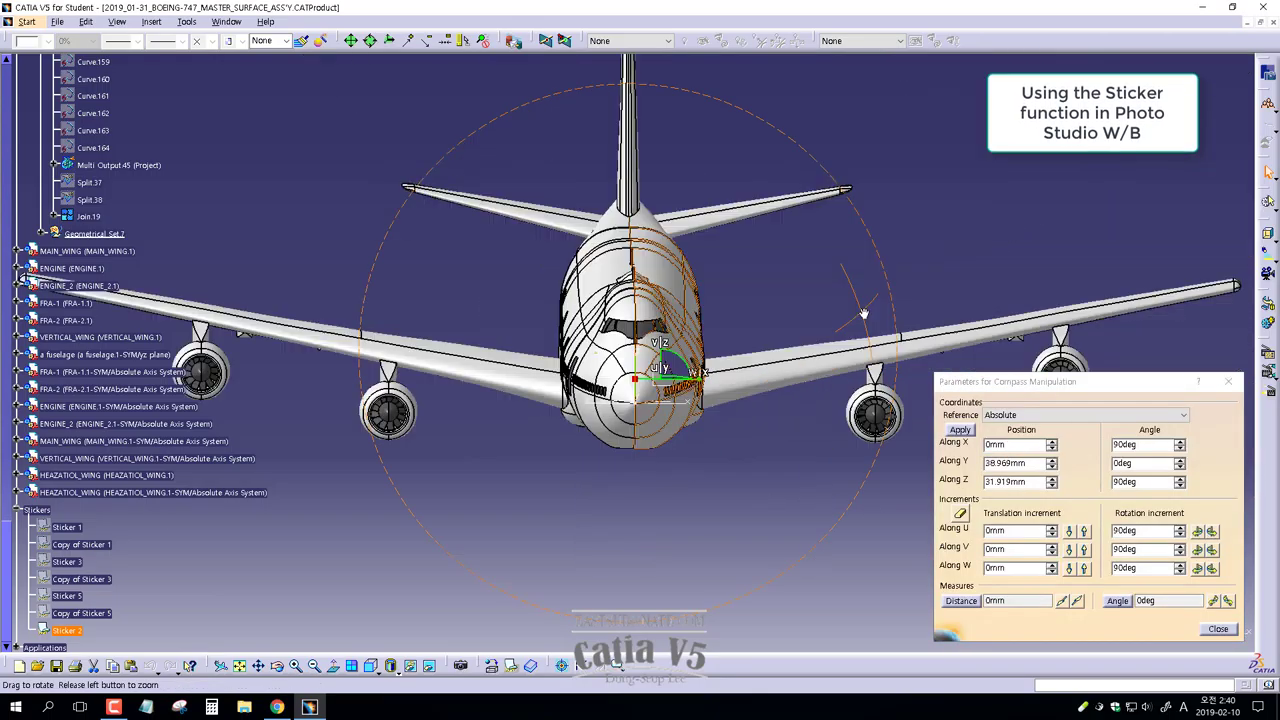
click(1218, 628)
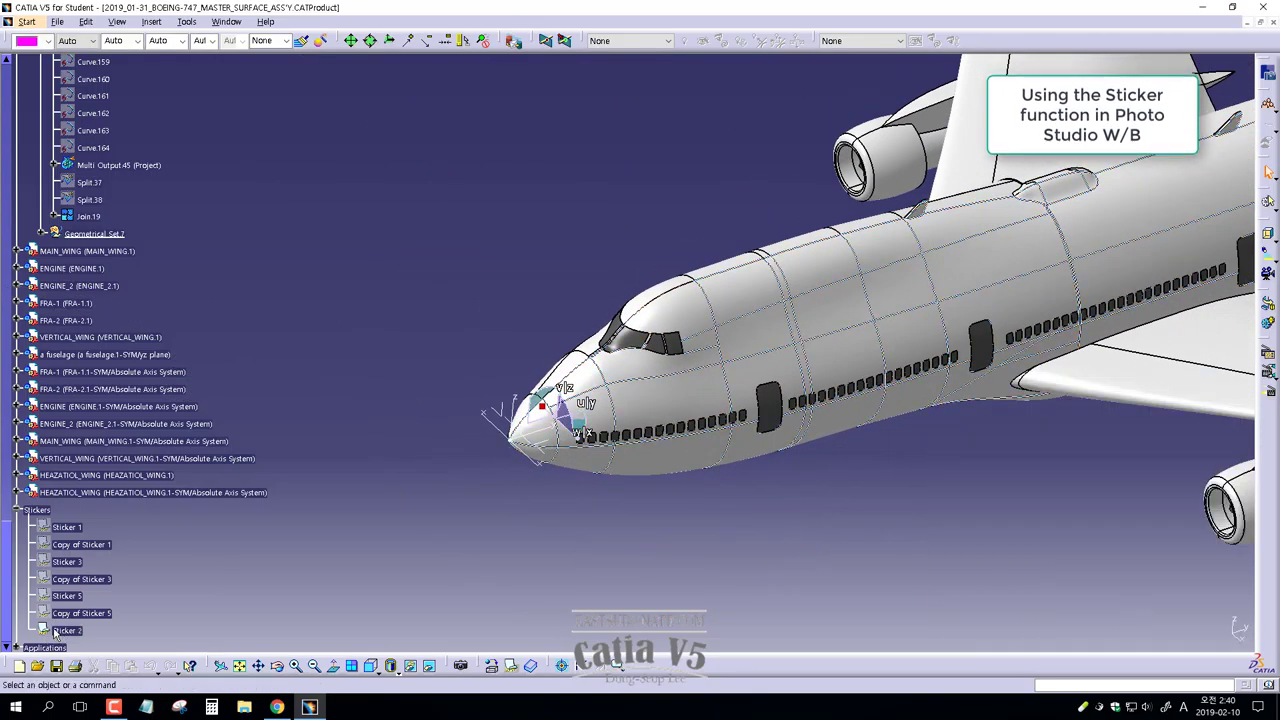
double_click(66, 630)
mouse_move(760, 480)
middle_down()
mouse_move(660, 381)
mouse_move(564, 377)
middle_up()
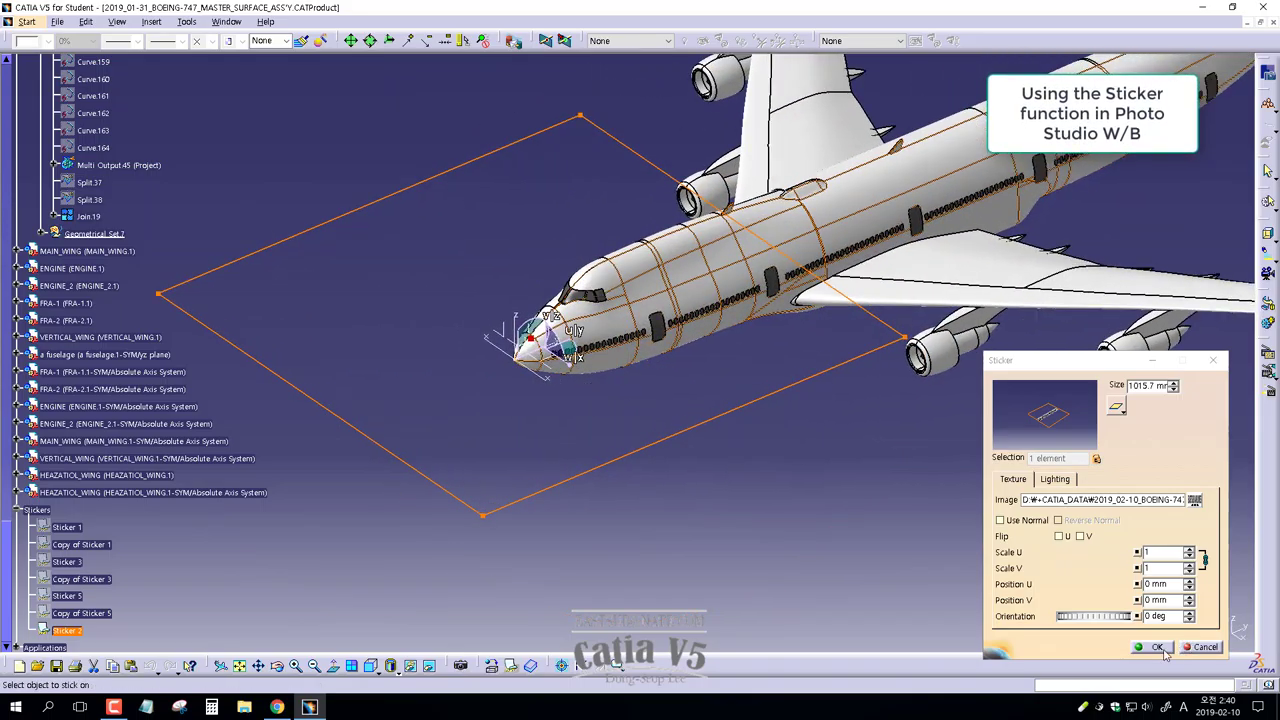
key(Escape)
Rotate Sticker 2's compass three rotation increments via the compass Edit parameters
click(72, 631)
right_click(528, 334)
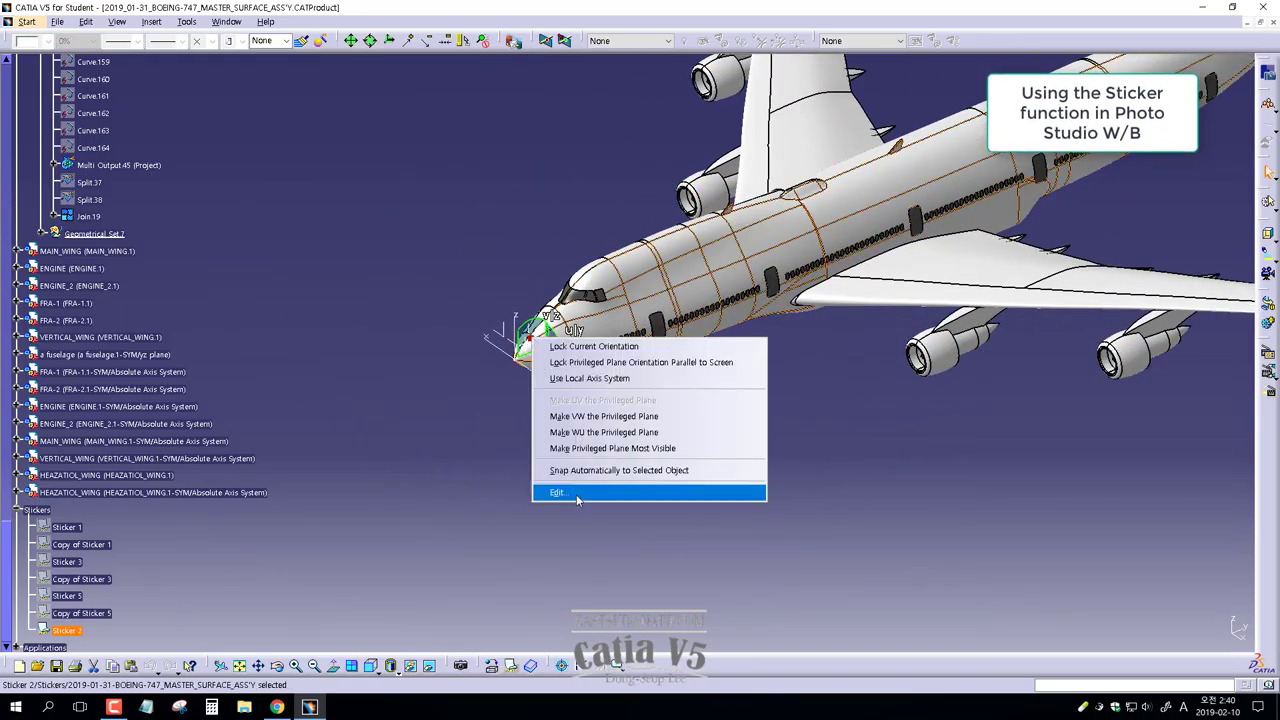
click(548, 491)
click(1211, 531)
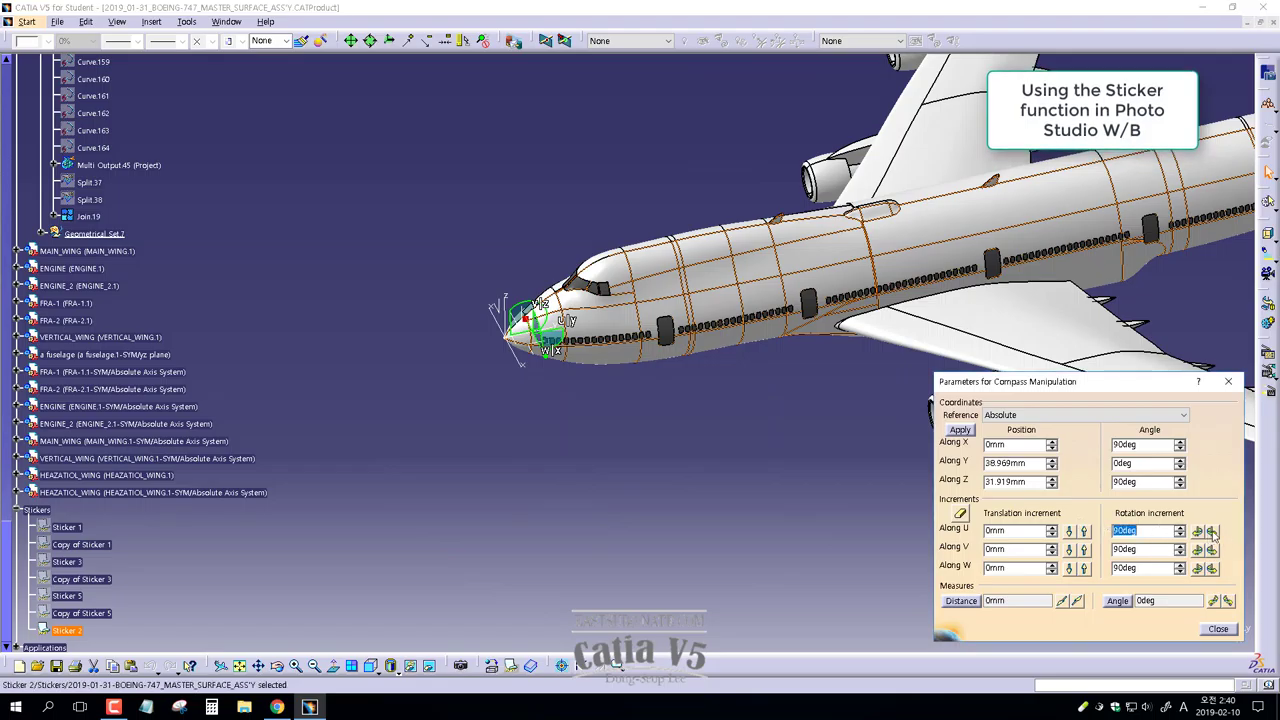
click(1211, 531)
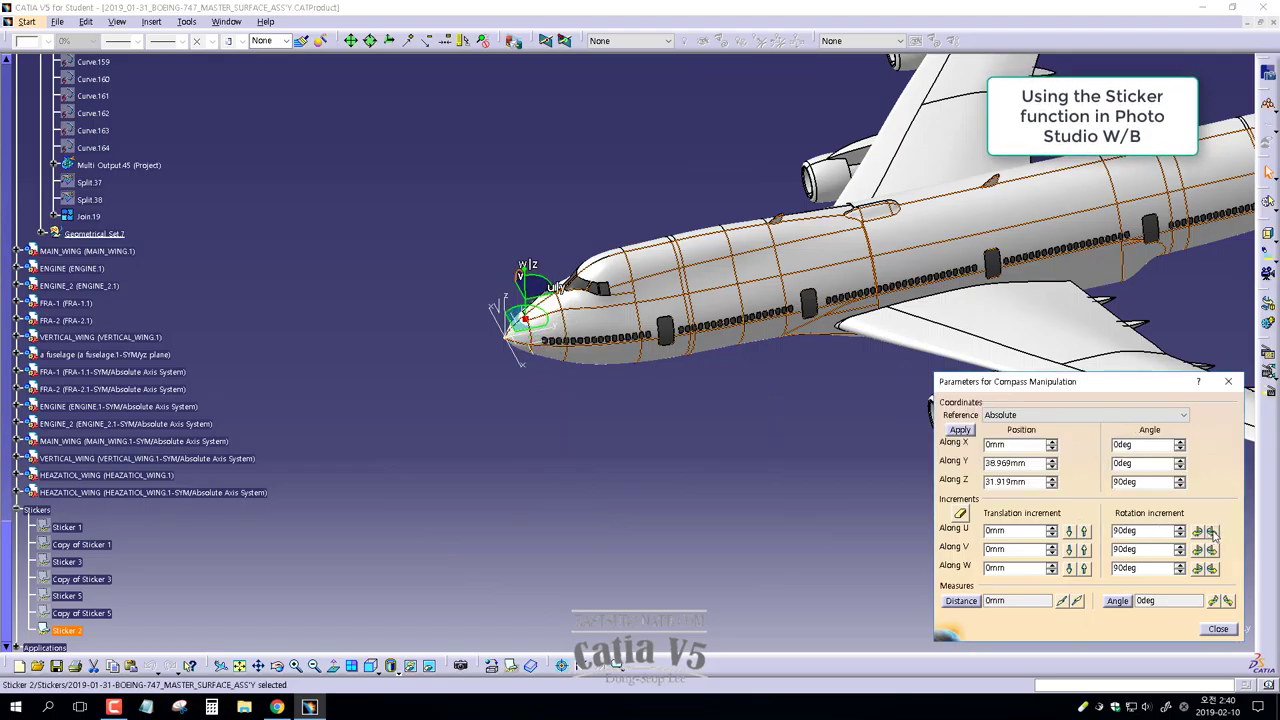
click(1211, 531)
click(1214, 630)
Check Sticker 2's settings, then rotate the compass back 90 degrees
double_click(67, 631)
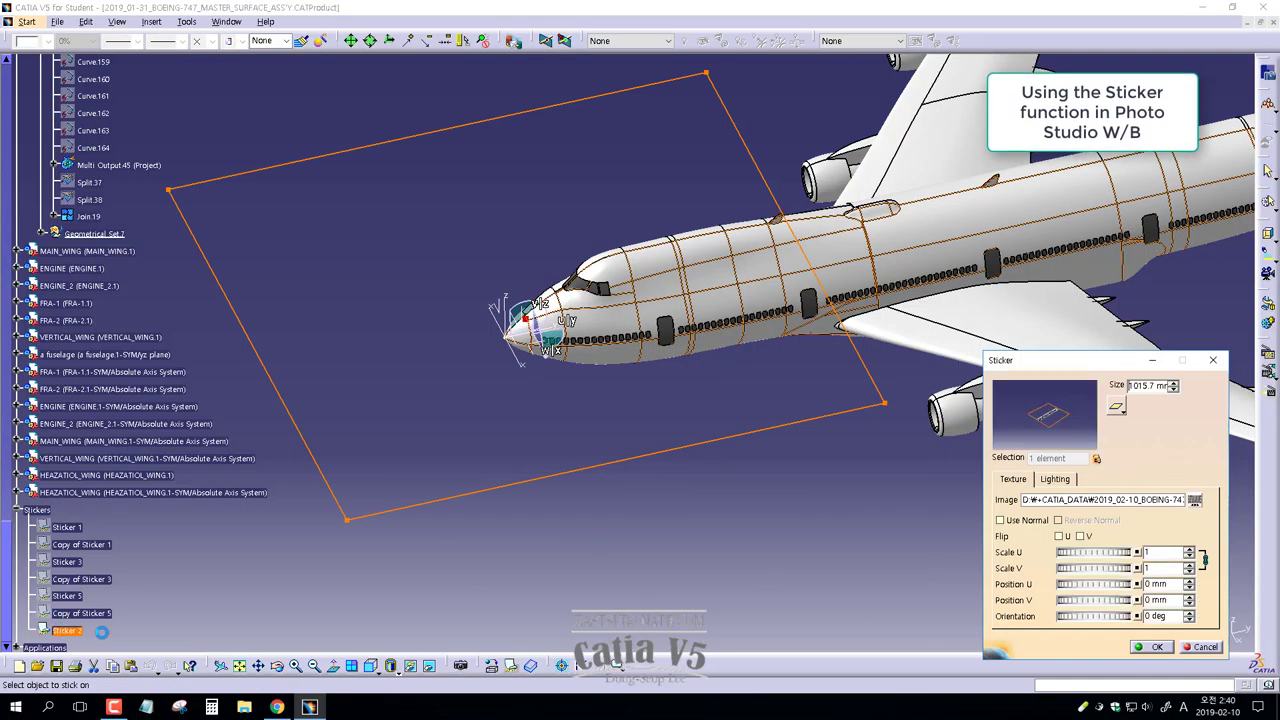
mouse_move(500, 443)
middle_down()
mouse_move(645, 390)
mouse_move(760, 420)
middle_up()
click(1150, 647)
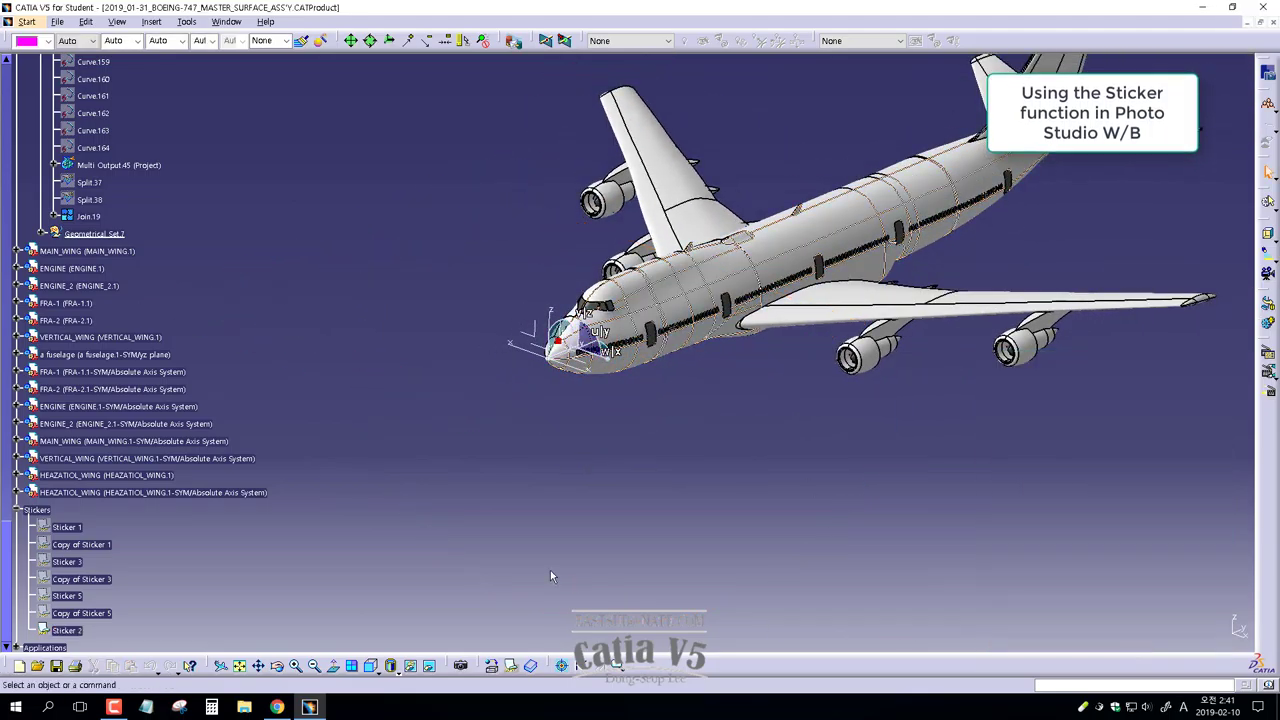
right_click(582, 340)
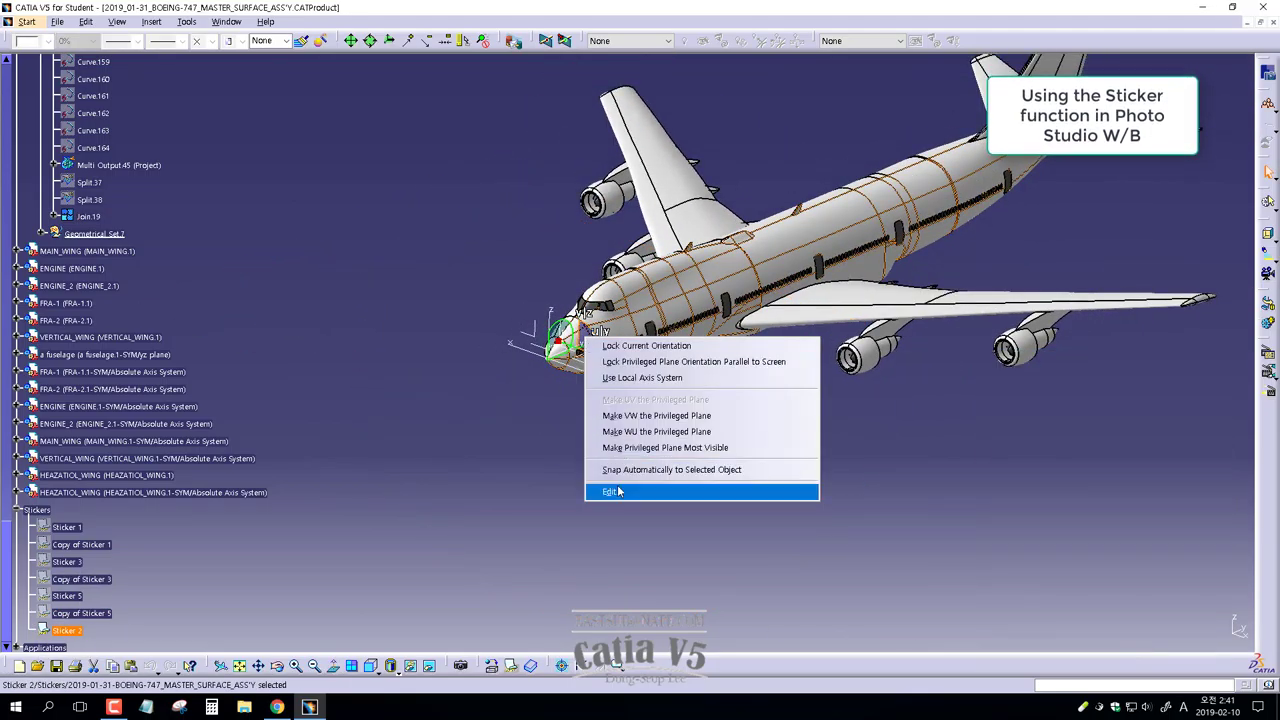
click(640, 491)
click(1197, 532)
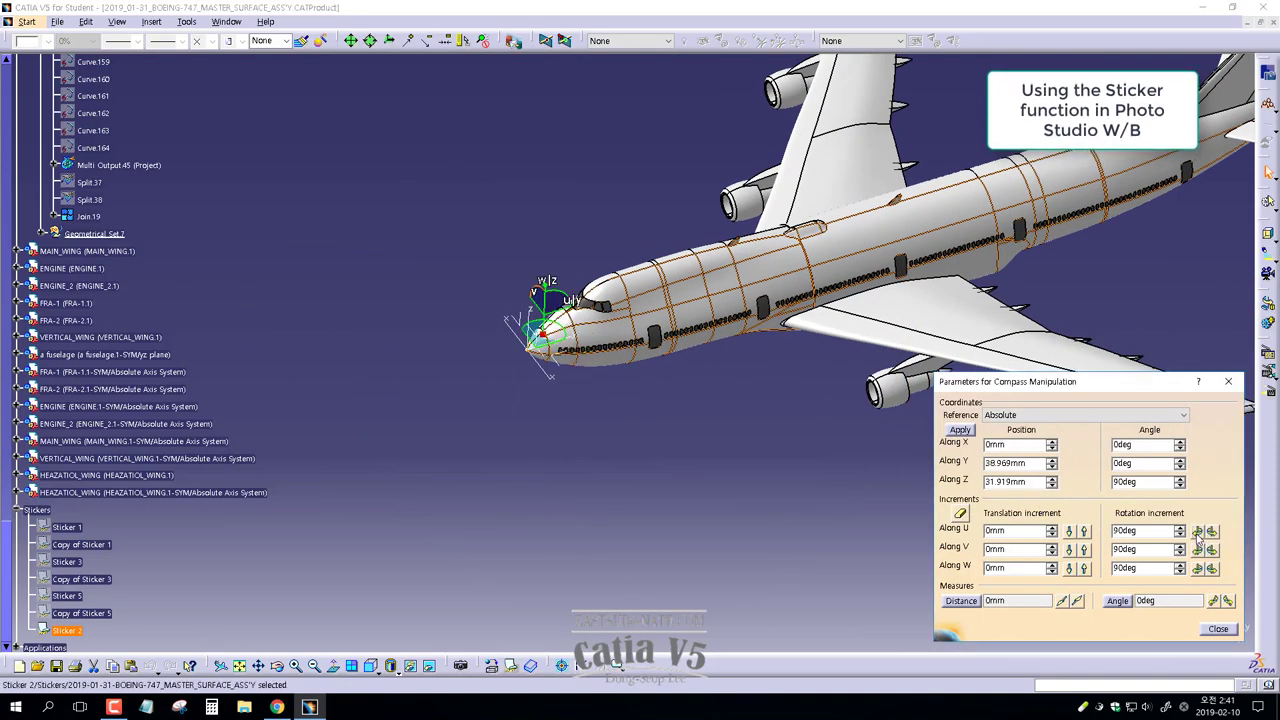
click(1217, 629)
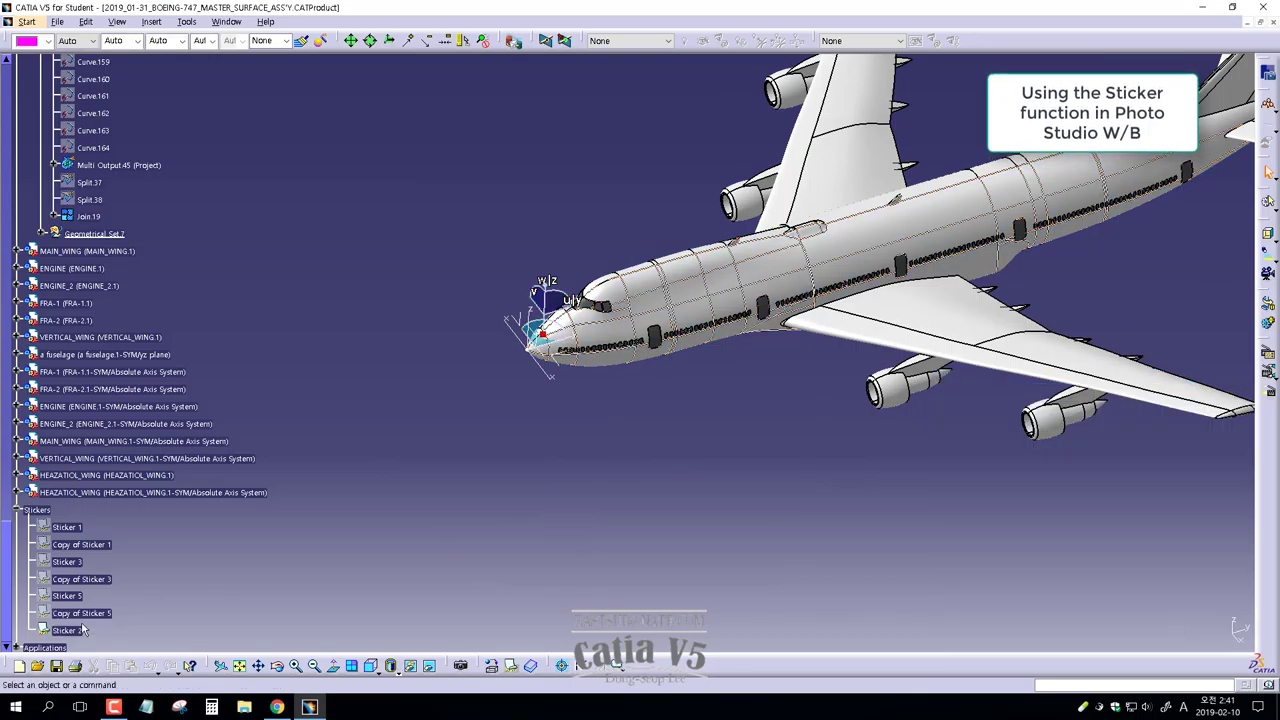
middle_drag(903, 409, 520, 681)
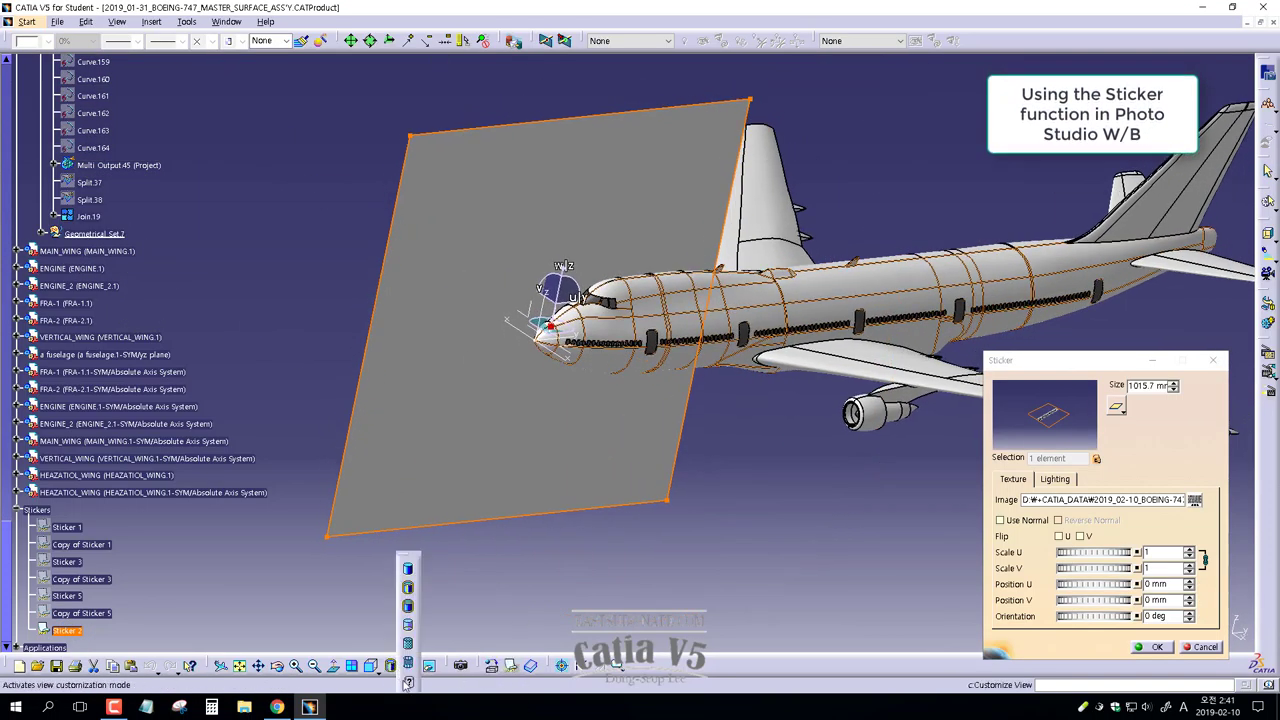
Show materials in the display and flip the sticker image vertically so it reads correctly
click(530, 665)
click(880, 622)
mouse_move(740, 430)
middle_down()
mouse_move(652, 364)
mouse_move(707, 469)
middle_up()
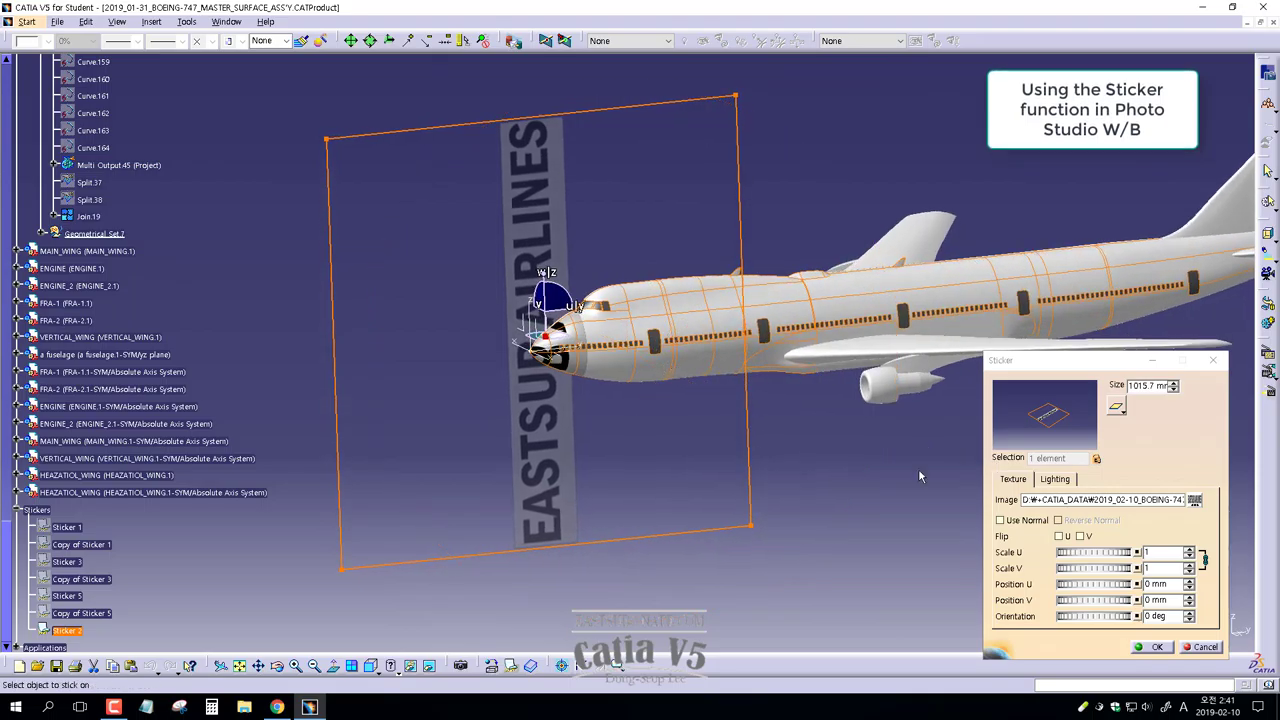
click(1060, 537)
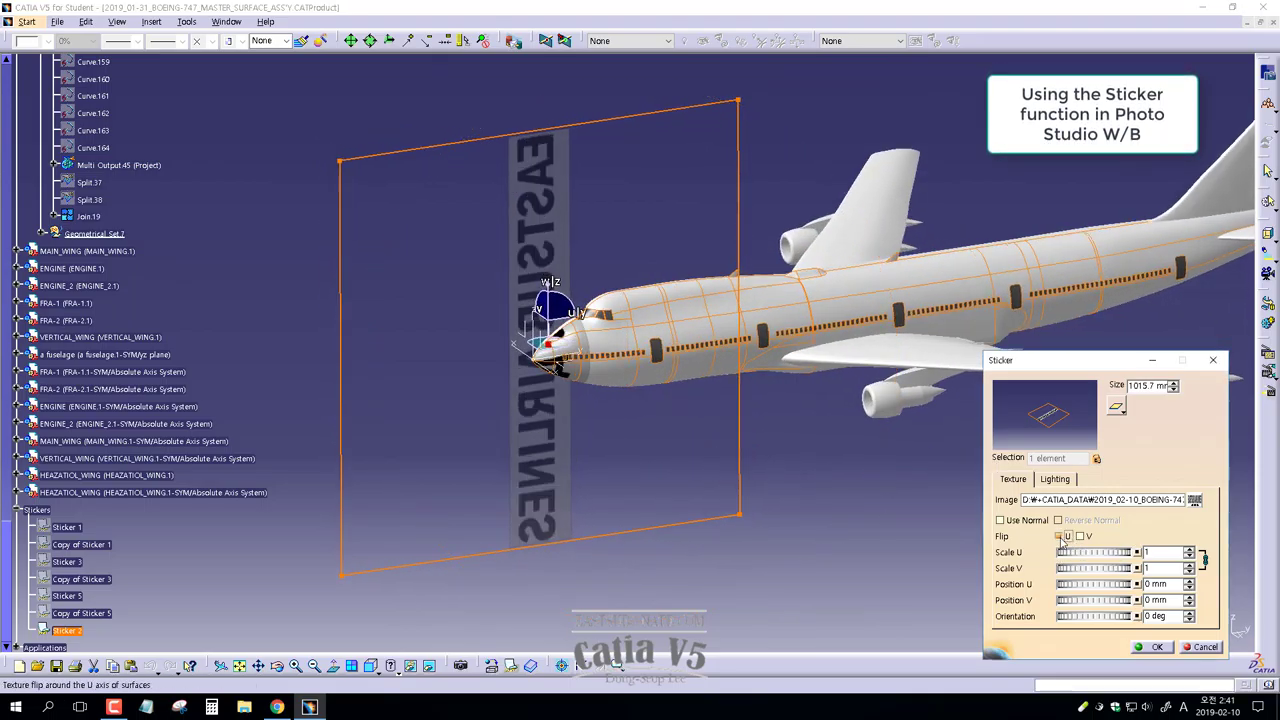
click(1061, 537)
click(1080, 537)
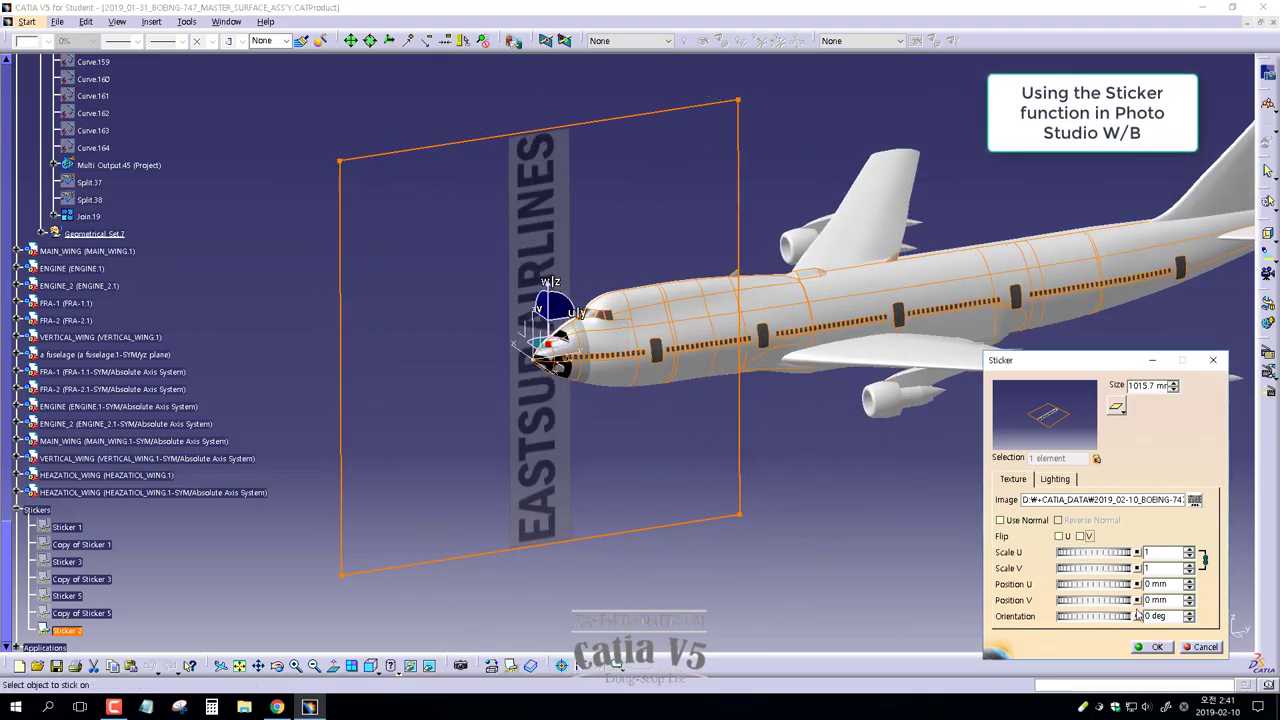
click(1158, 647)
Rotate the sticker 90 degrees with the compass so it lies horizontally
right_click(556, 370)
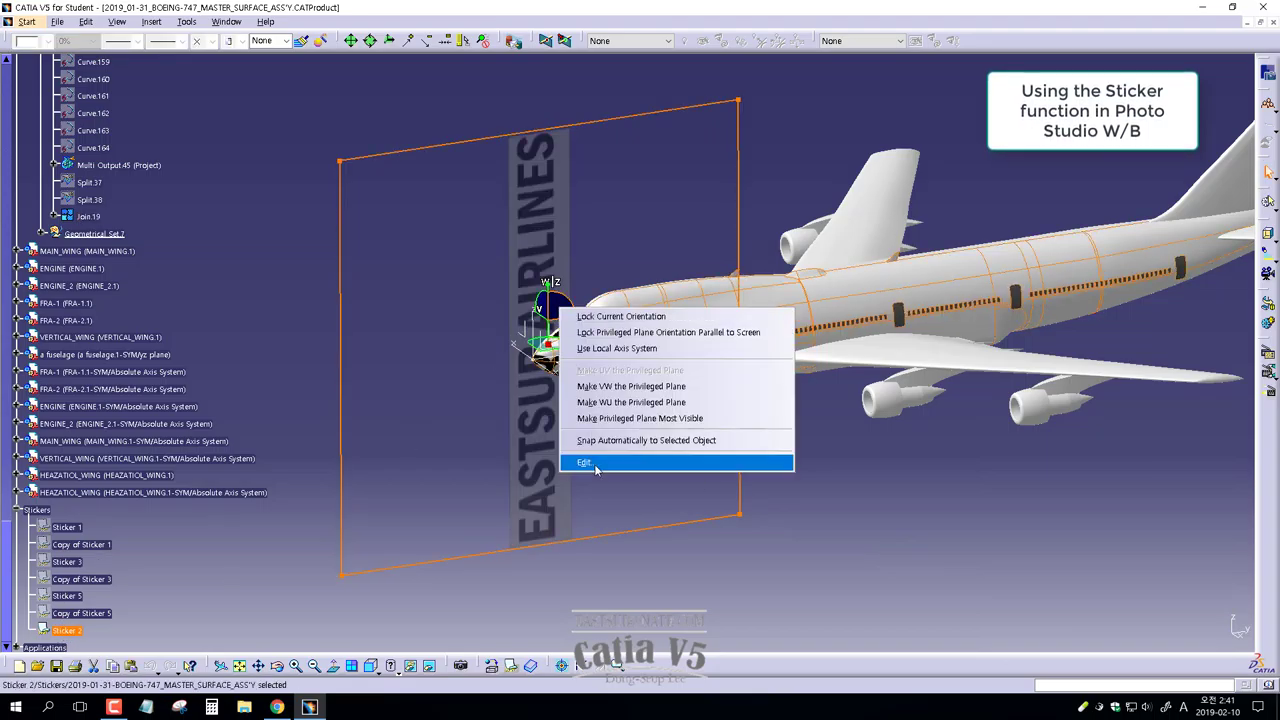
click(590, 540)
click(1211, 550)
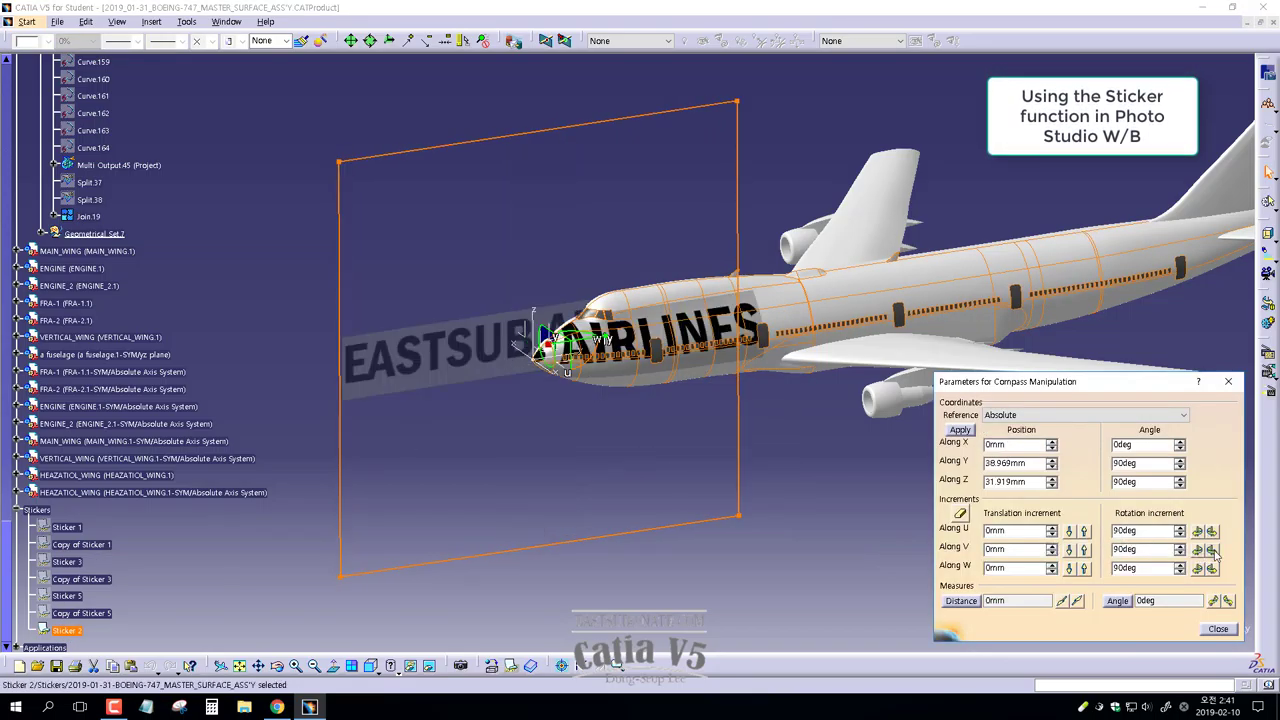
click(1218, 629)
mouse_move(491, 448)
middle_down()
mouse_move(493, 408)
mouse_move(802, 562)
middle_up()
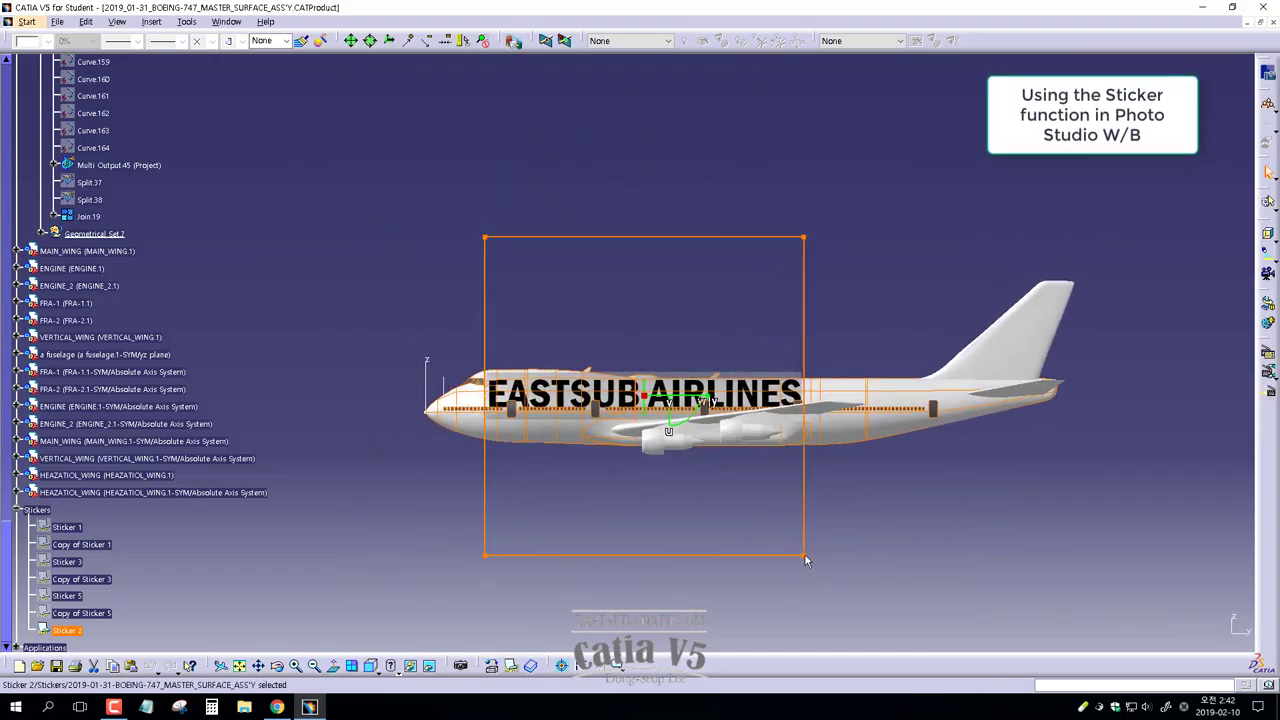
Shrink the EASTSUB AIRLINES sticker and position it just above the forward windows
drag(809, 562, 772, 533)
drag(672, 436, 624, 429)
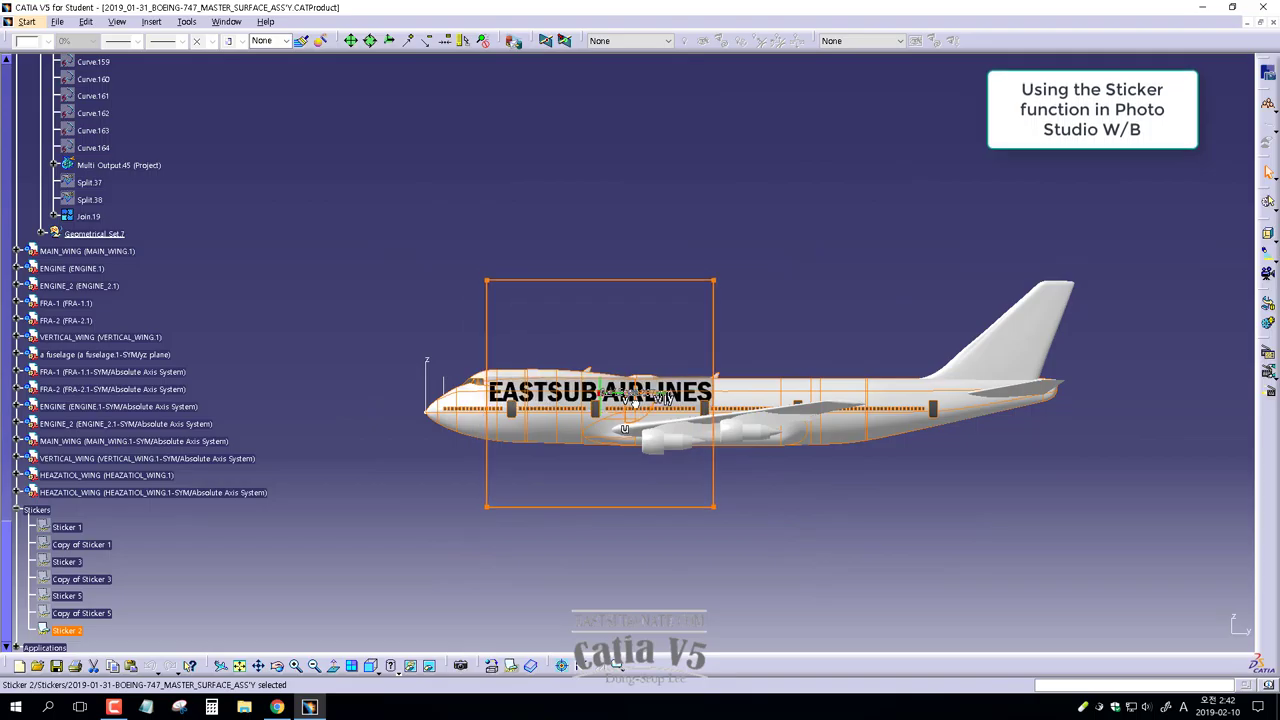
scroll(597, 395, up, 4)
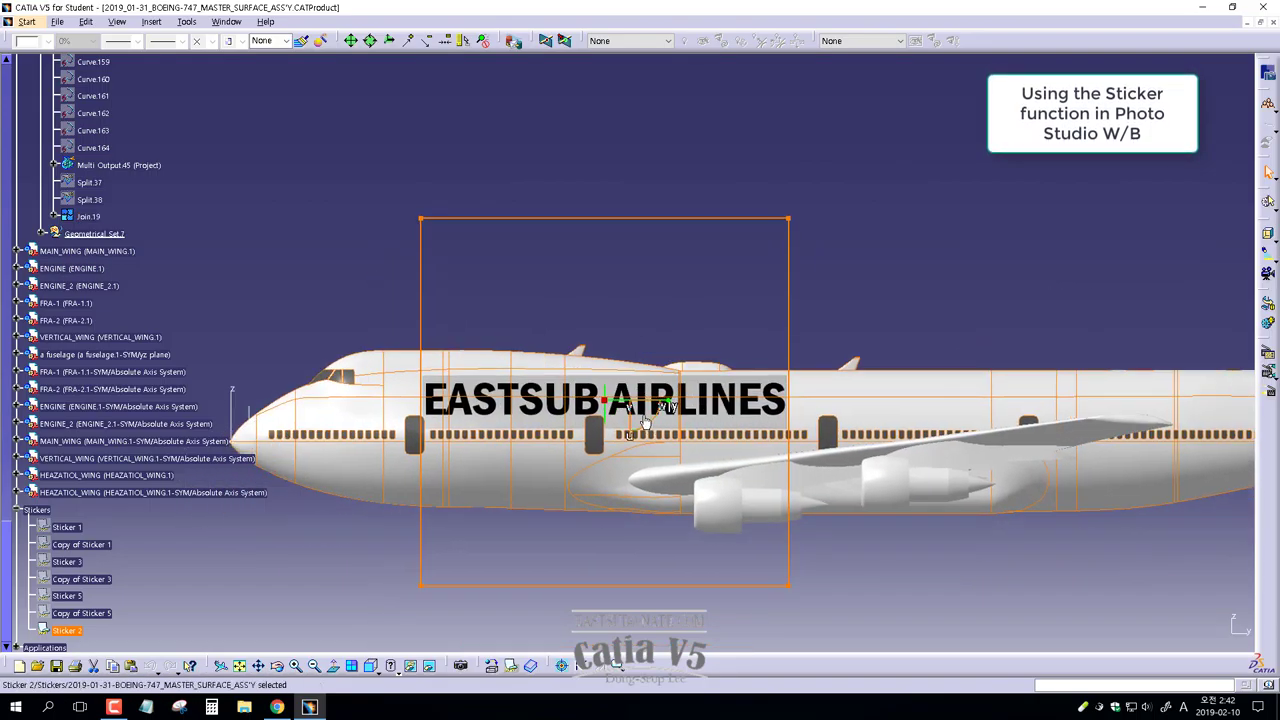
drag(740, 580, 692, 550)
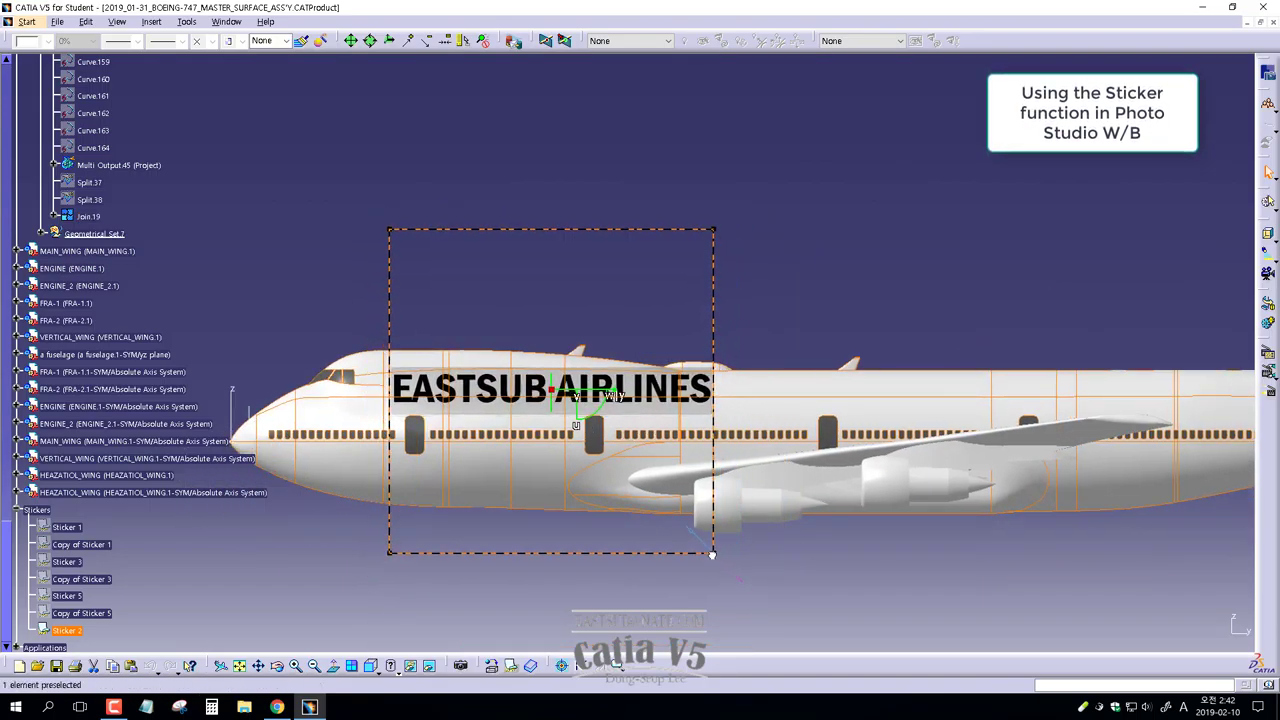
drag(567, 404, 562, 404)
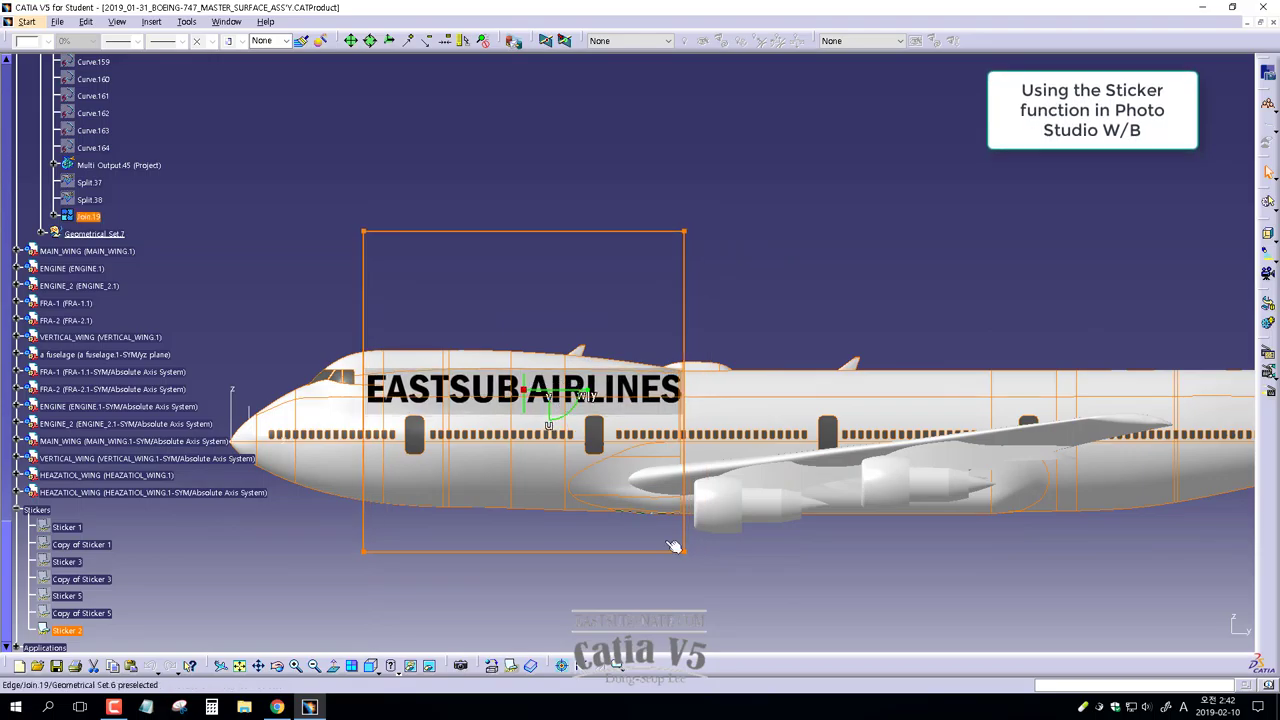
drag(688, 558, 668, 537)
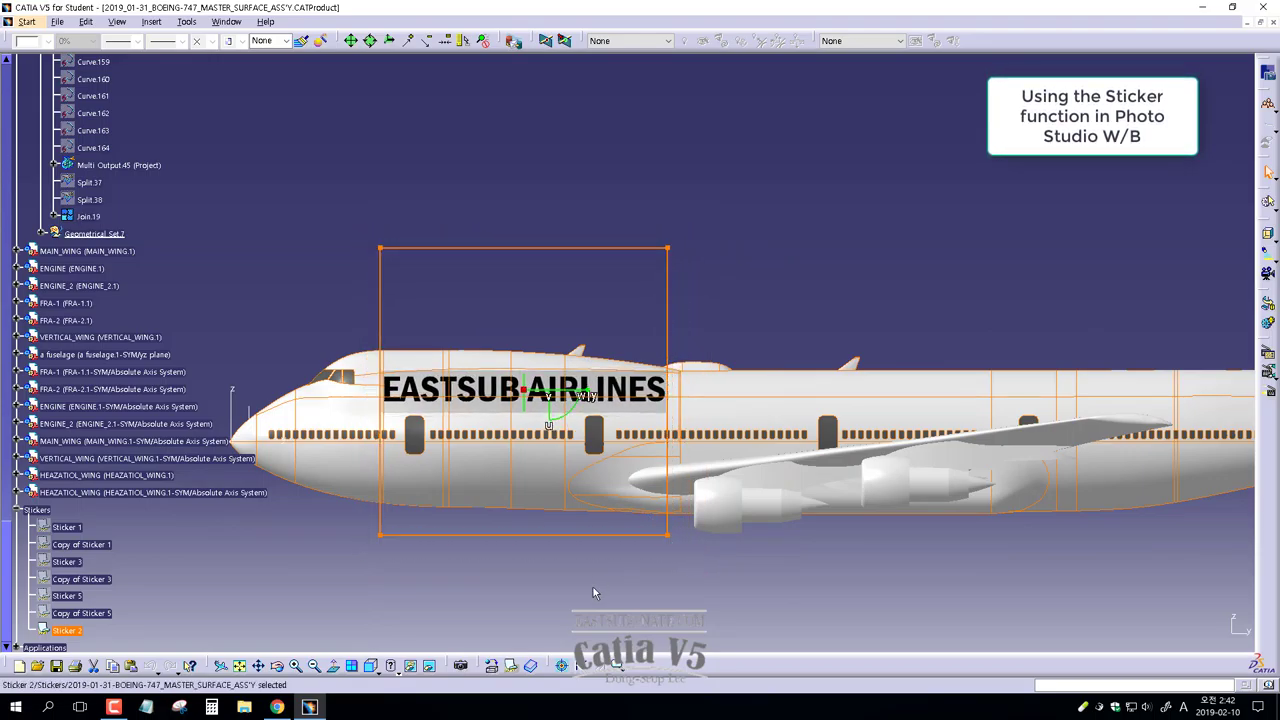
middle_drag(460, 495, 480, 440)
scroll(57, 386, down, 5)
right_click(64, 391)
Paste a copy of Sticker 2 onto the Join.19 fuselage surface with Flip U checked
click(125, 511)
right_click(82, 408)
click(158, 436)
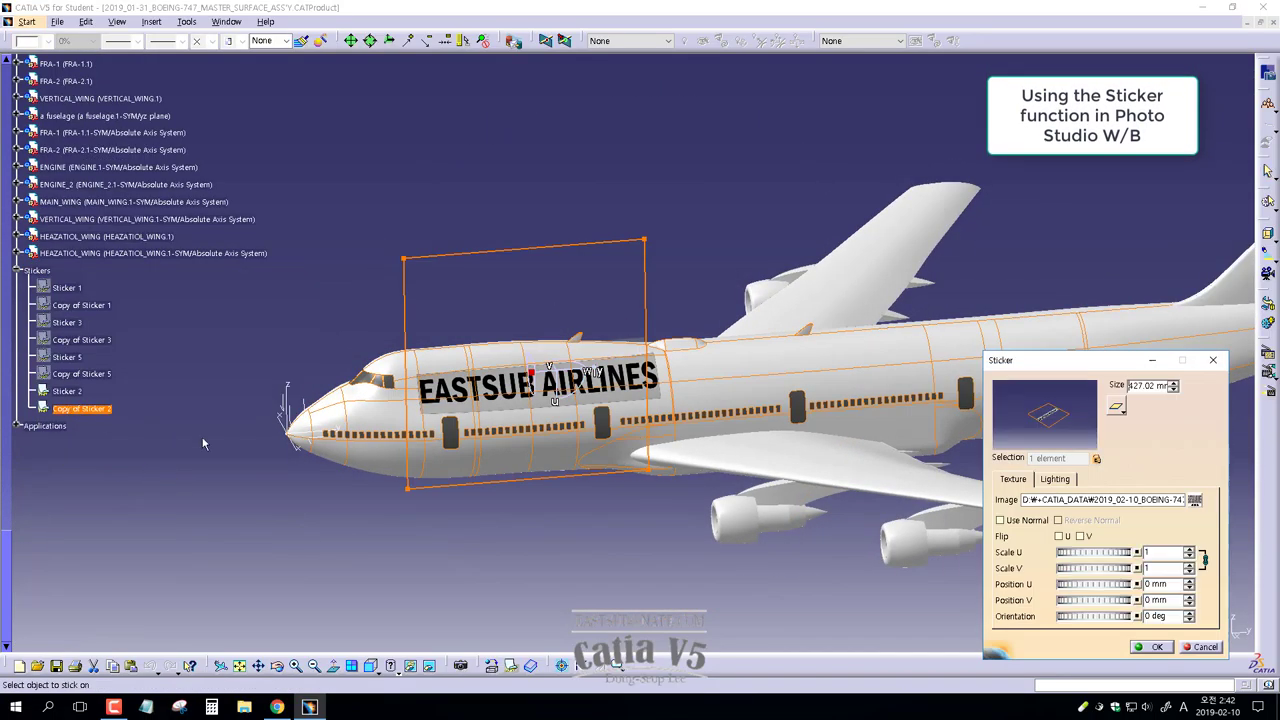
mouse_move(7, 325)
mouse_down()
mouse_move(7, 570)
mouse_move(7, 240)
mouse_move(10, 545)
mouse_up()
click(88, 410)
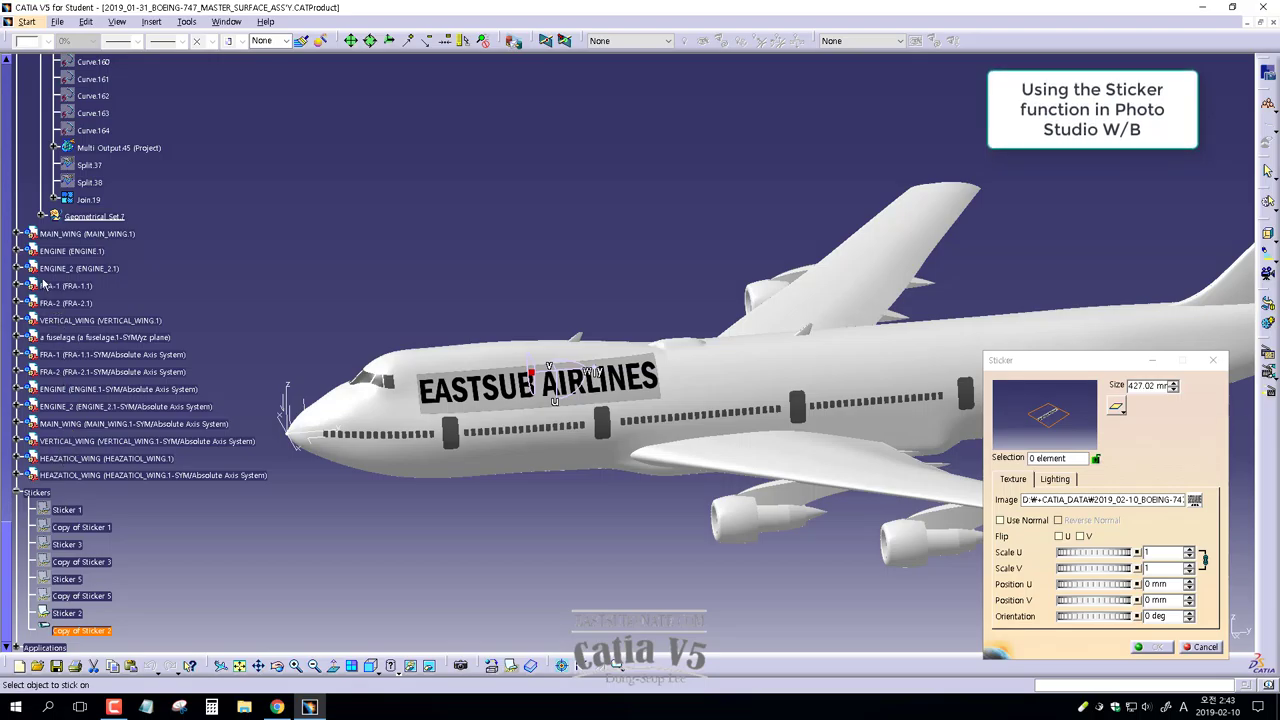
drag(10, 345, 10, 420)
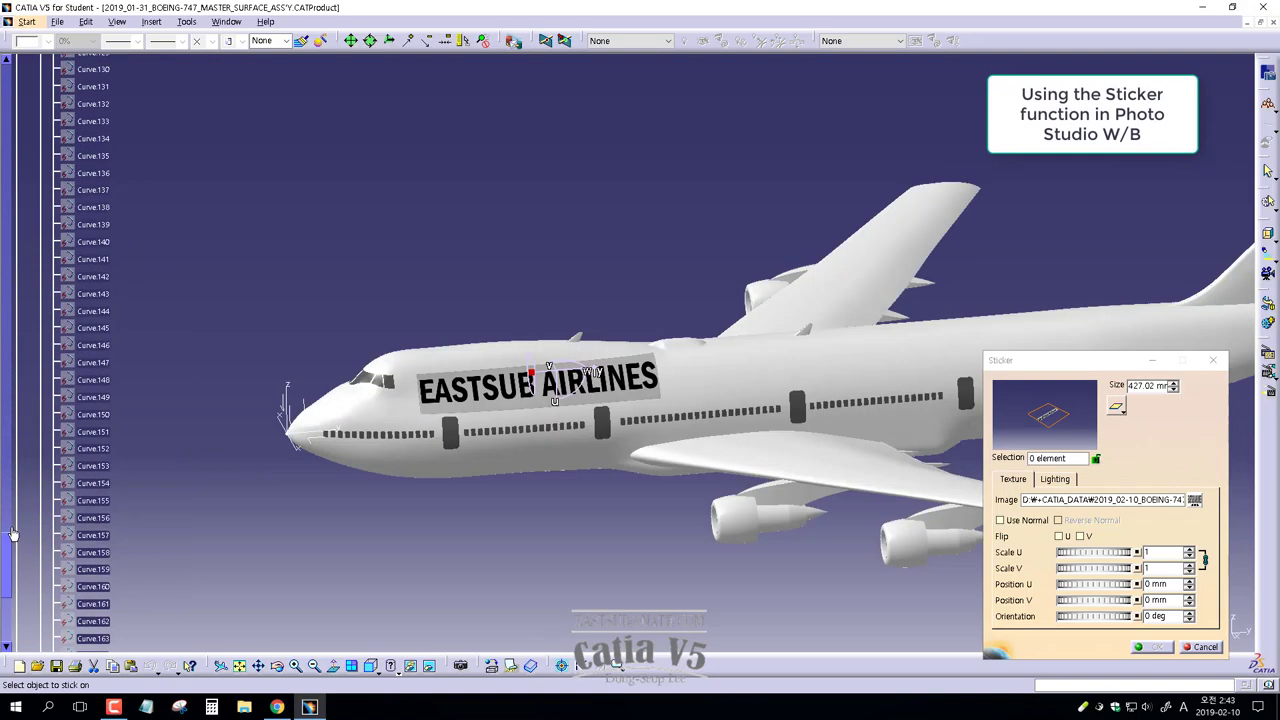
click(88, 434)
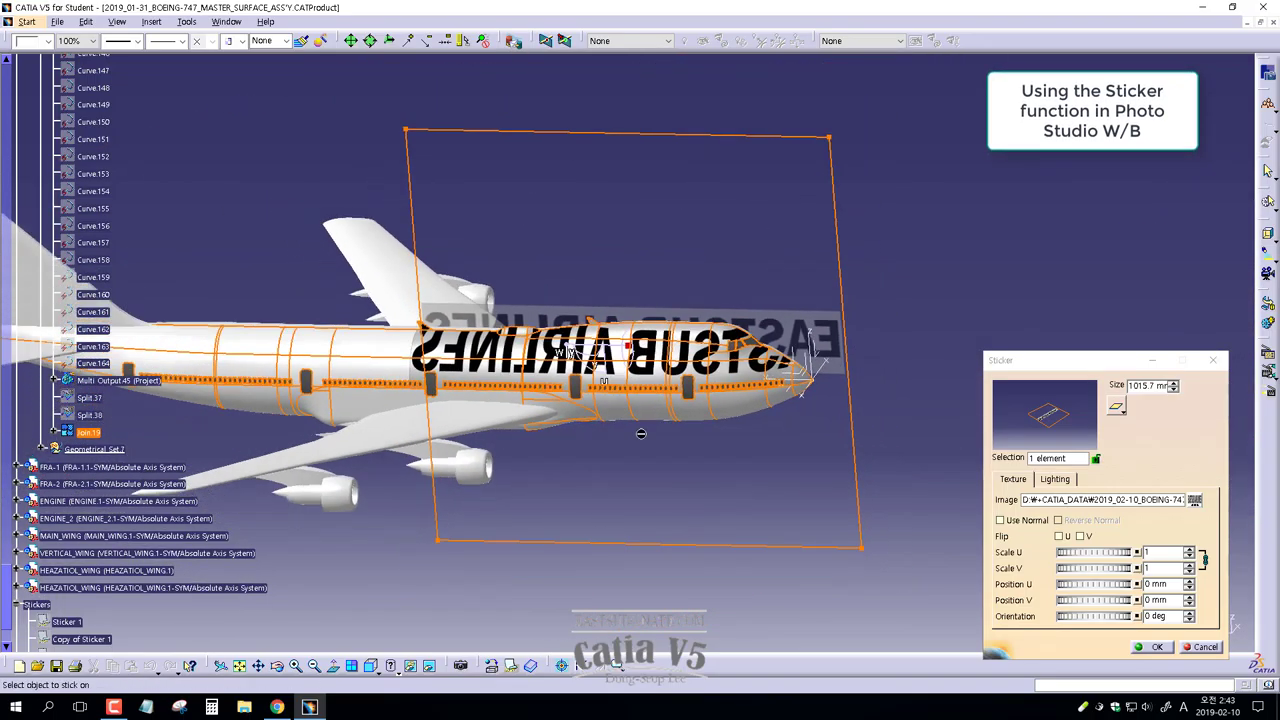
click(1059, 537)
click(1157, 647)
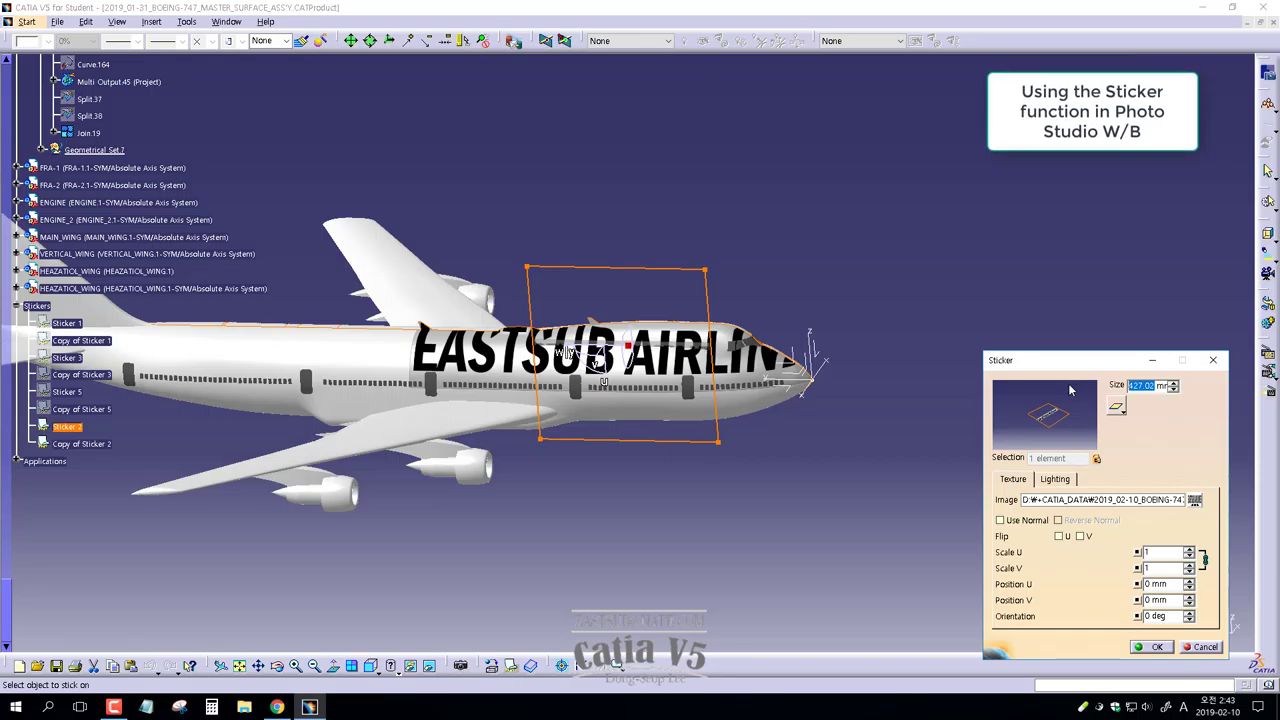
Recheck the Copy of Sticker 2 settings, orbit to view it, and select the earlier stickers
click(95, 443)
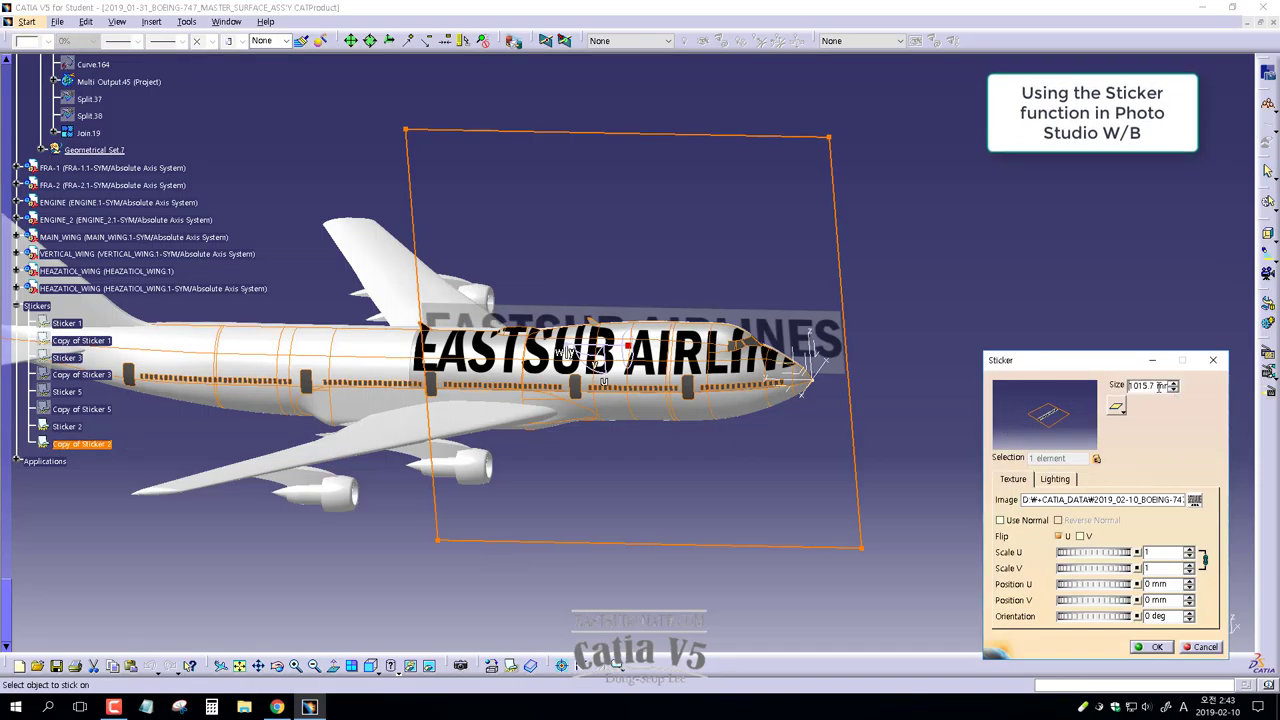
click(1157, 647)
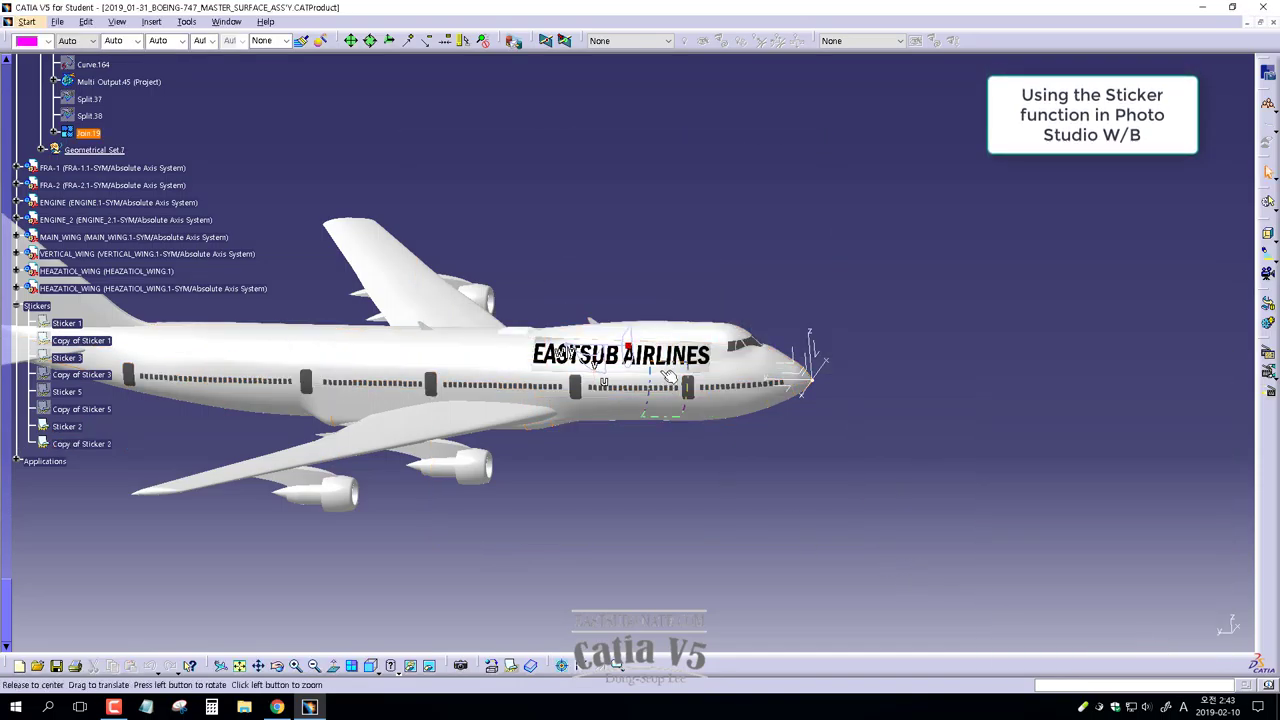
mouse_move(371, 394)
middle_down()
mouse_move(759, 384)
mouse_move(429, 371)
middle_up()
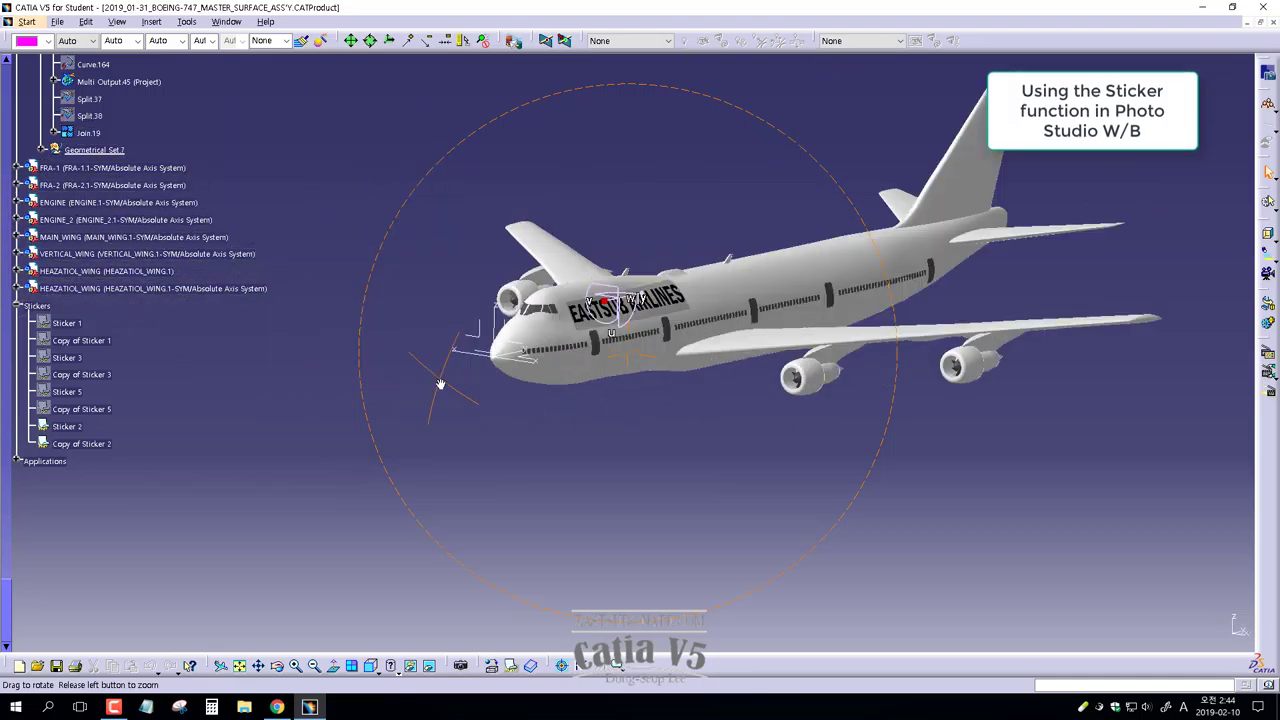
click(66, 323)
ctrl+click(66, 391)
ctrl+click(80, 409)
ctrl+click(80, 374)
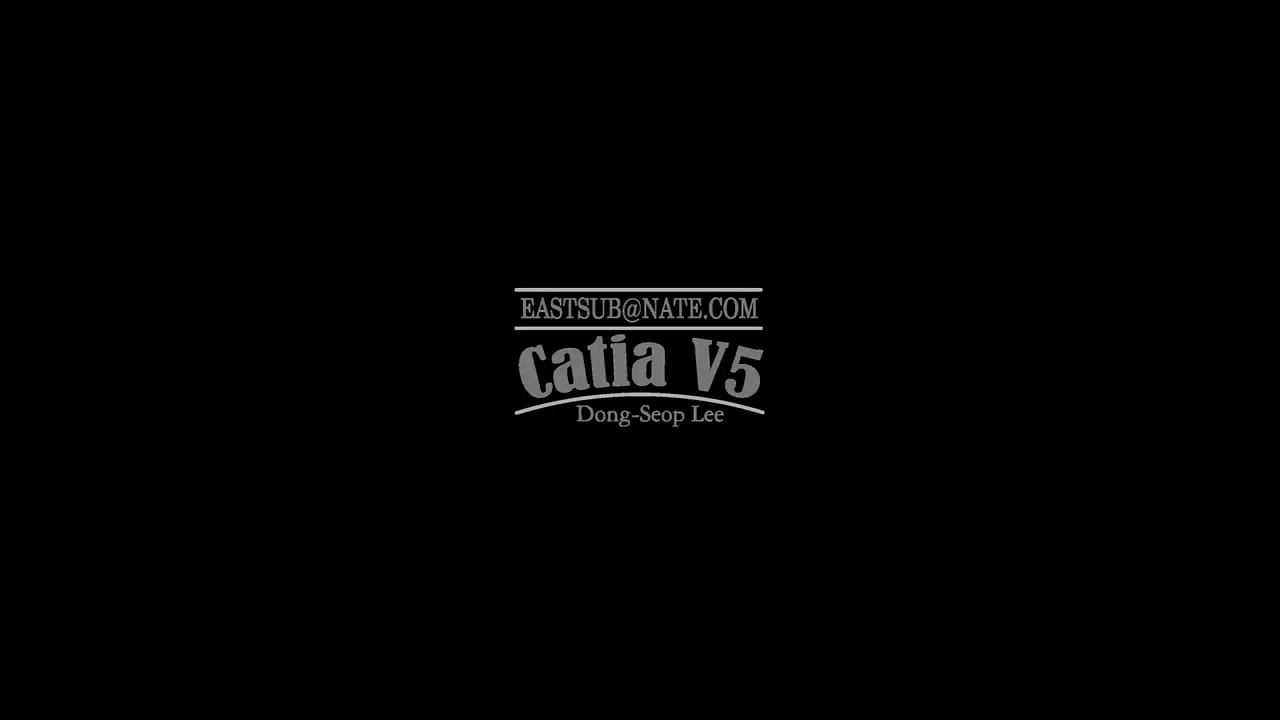